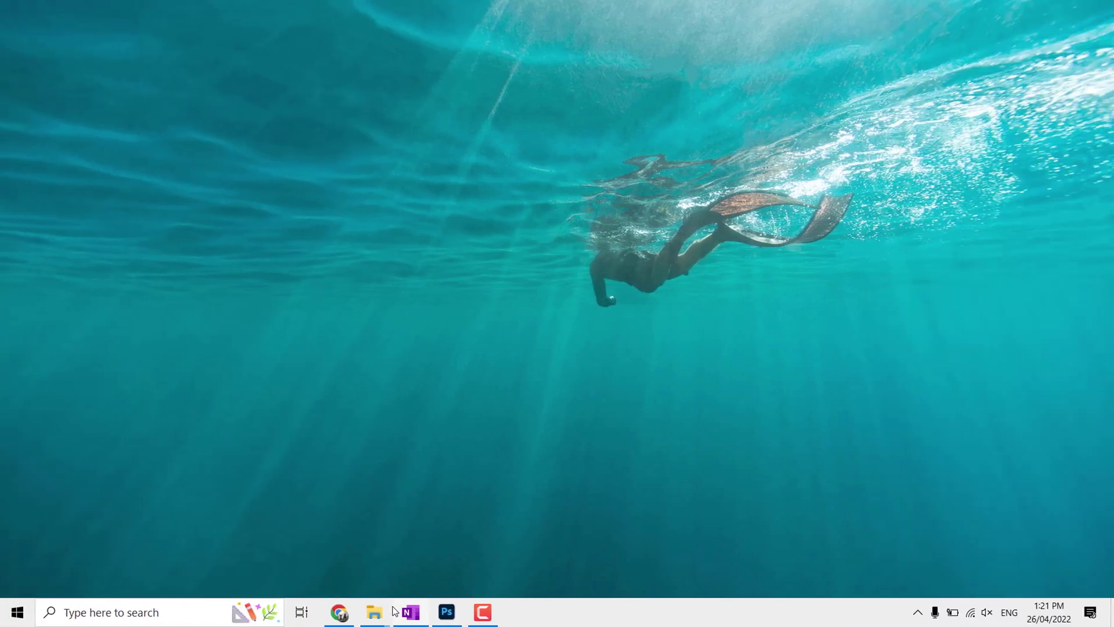
- Inspect the details of Photo New HQ.jpg and Photo New crop.jpg in the Images folder
mouse_move(12, 611)
click(431, 547)
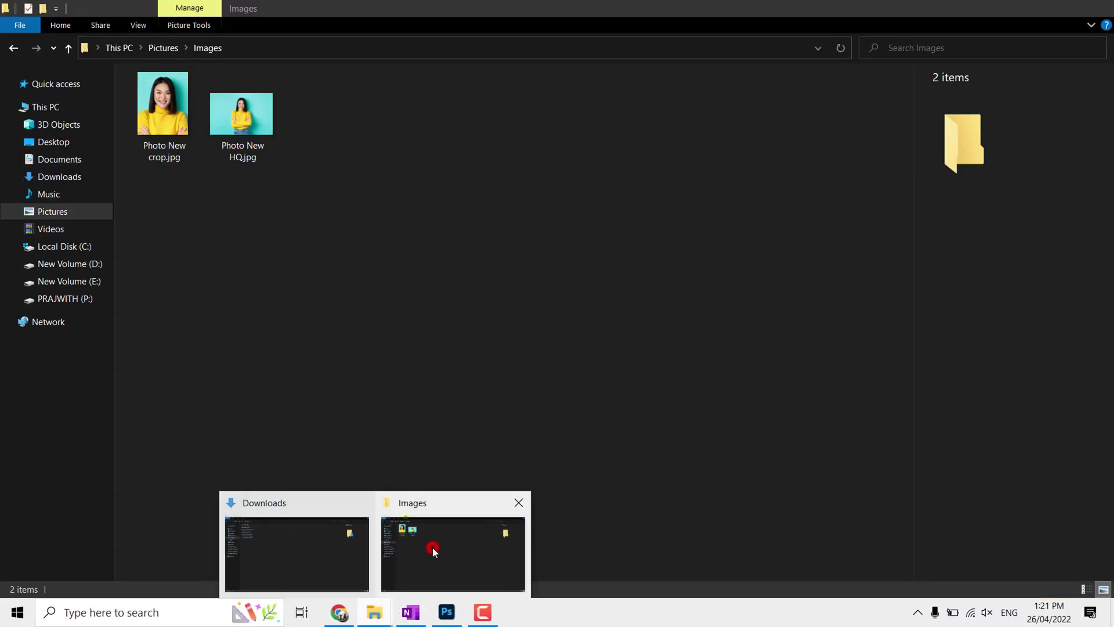
click(253, 138)
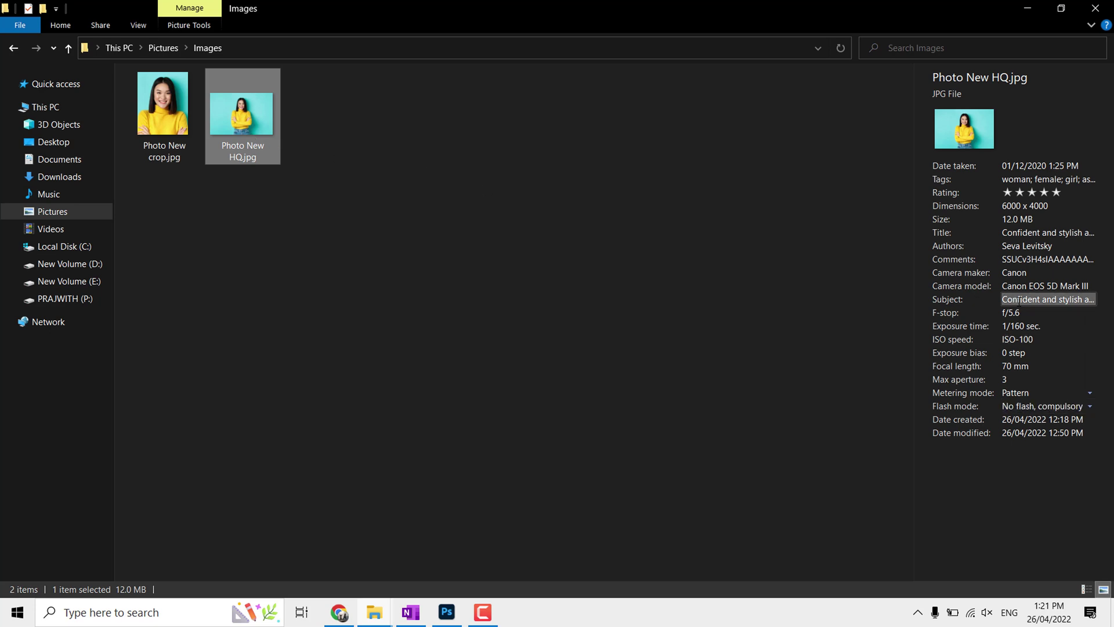
click(156, 102)
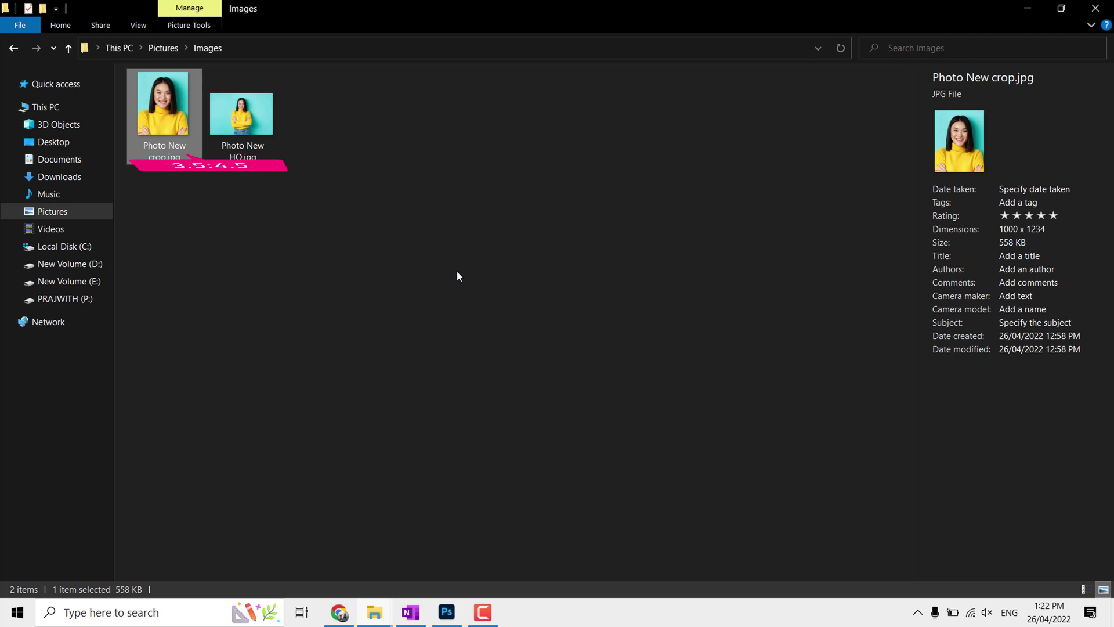
key(ctrl+space)
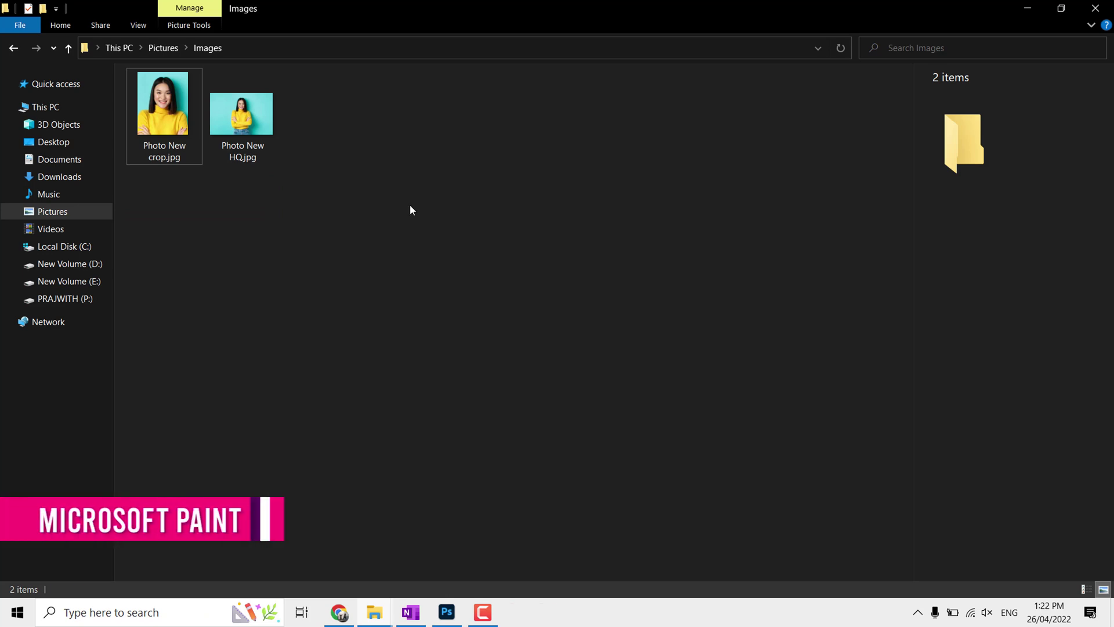
- Select both photos and paste copies of them into the Images folder
click(263, 133)
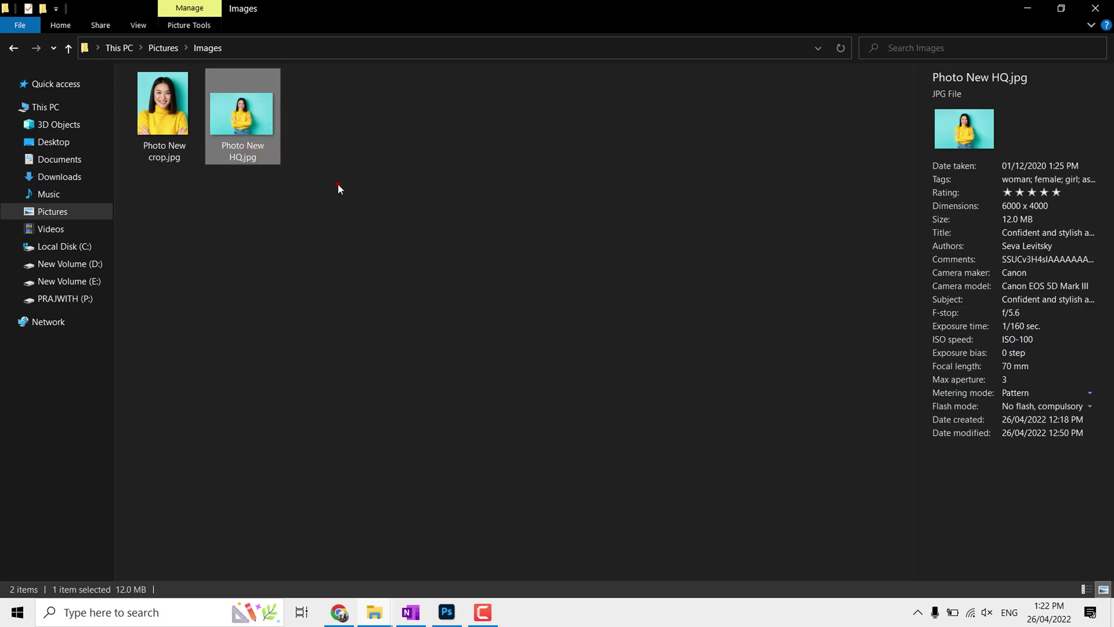
drag(338, 185, 177, 140)
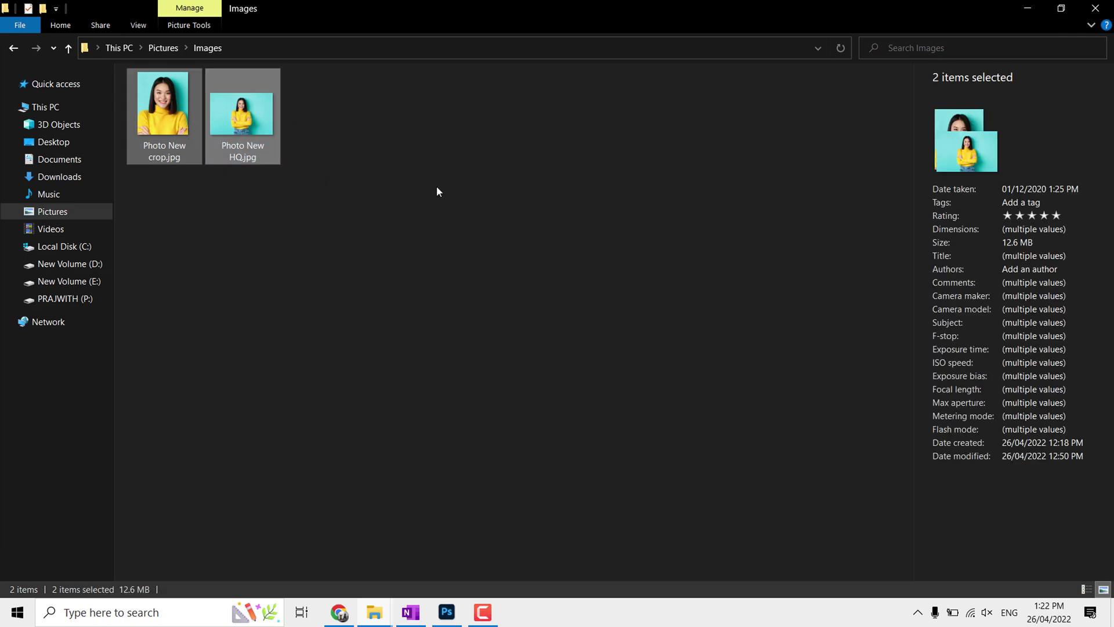
key(ctrl+v)
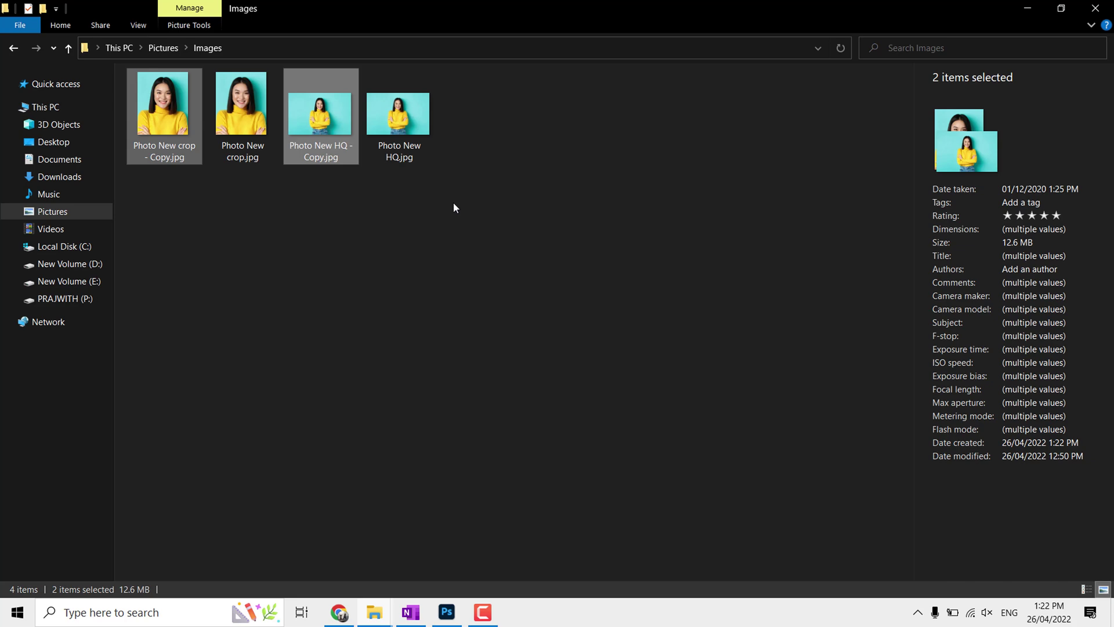
- Select Photo New HQ - Copy.jpg and bring up its context menu
click(453, 204)
click(323, 134)
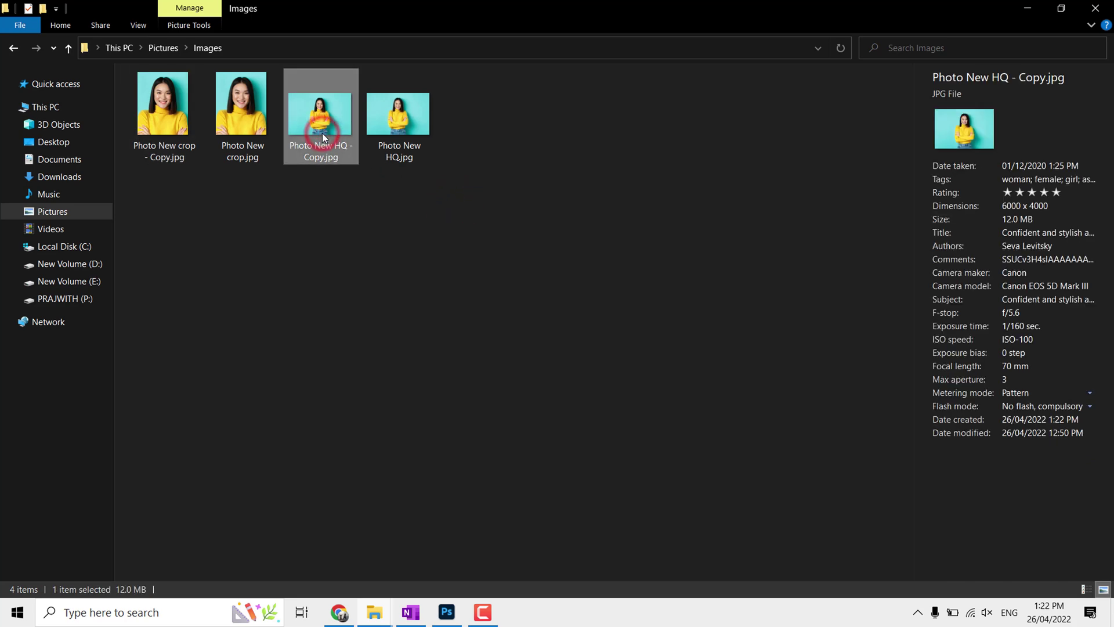
right_click(323, 136)
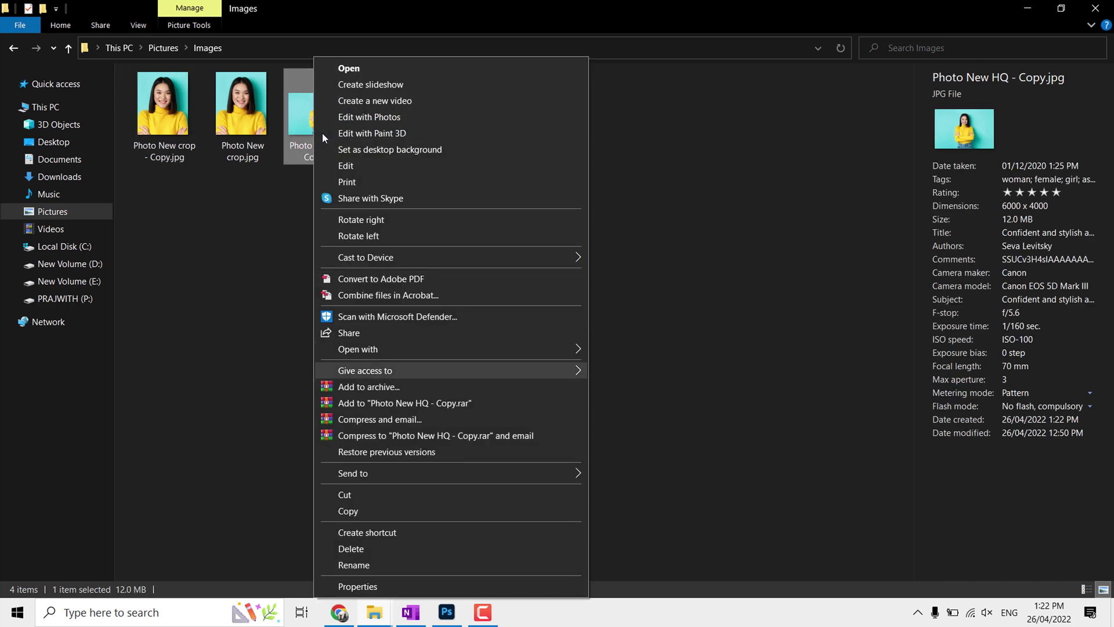
- Open Photo New HQ - Copy.jpg in Paint and resave it, shrinking it from 12.1MB to 3.6MB
mouse_move(546, 351)
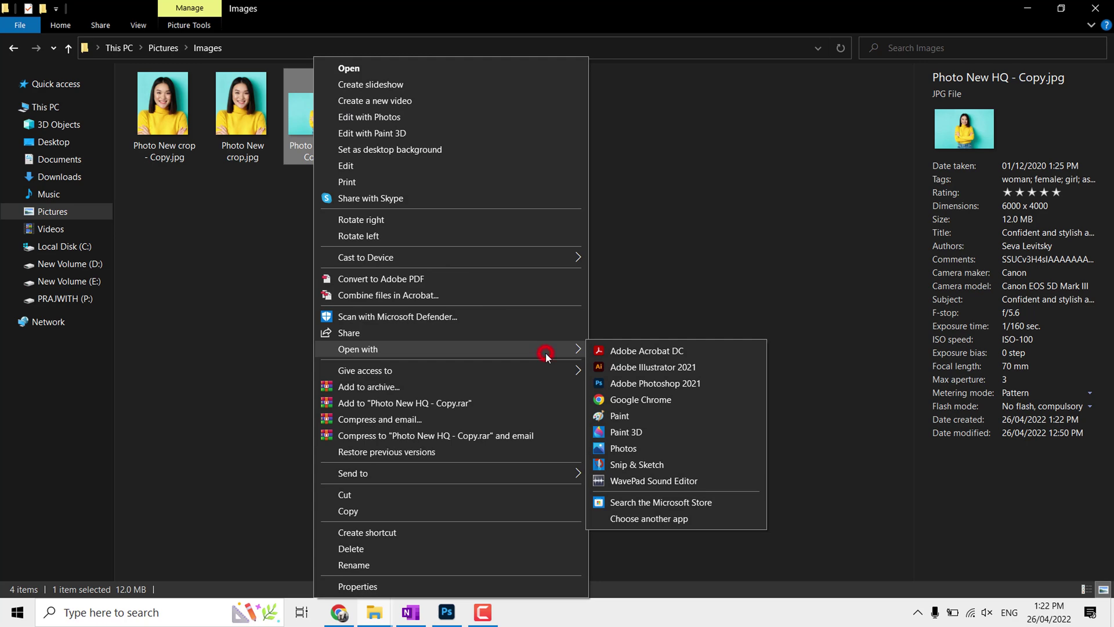
click(620, 415)
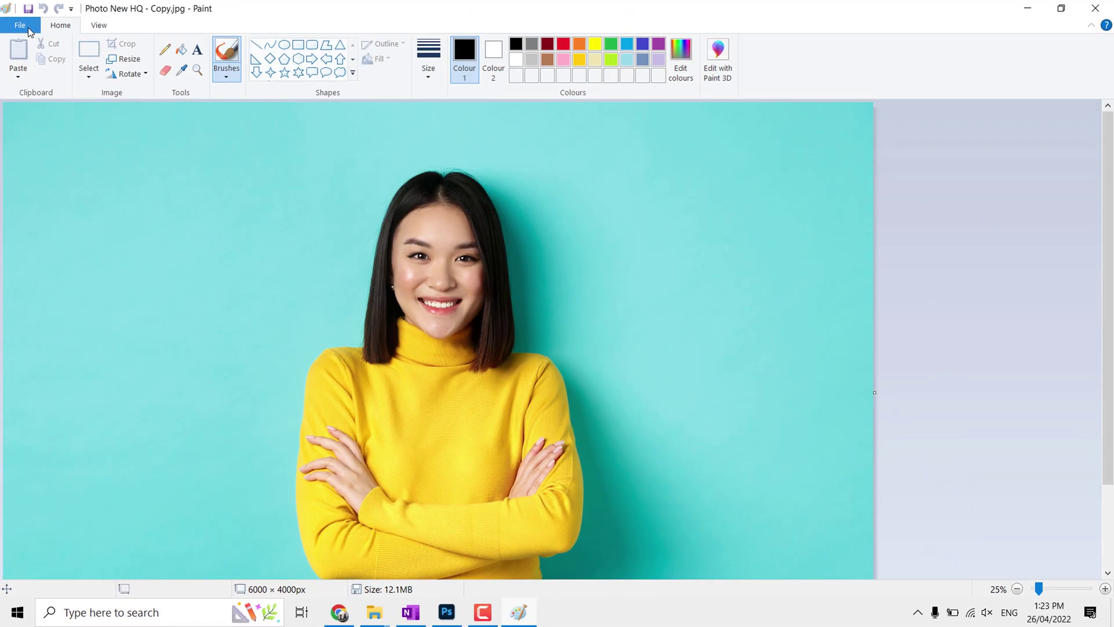
click(23, 26)
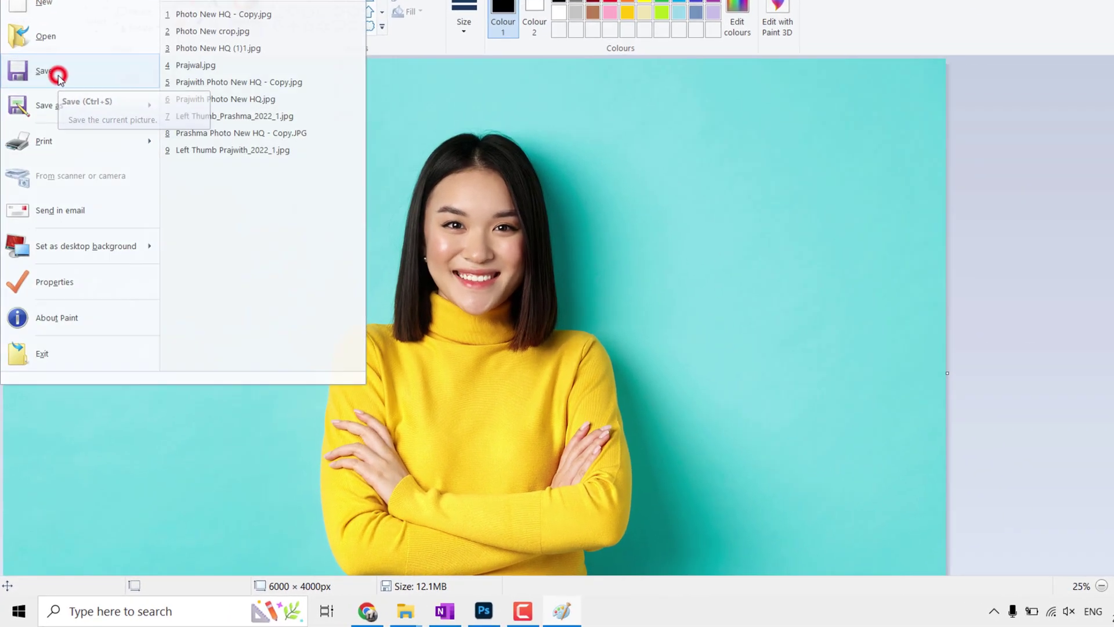
click(57, 74)
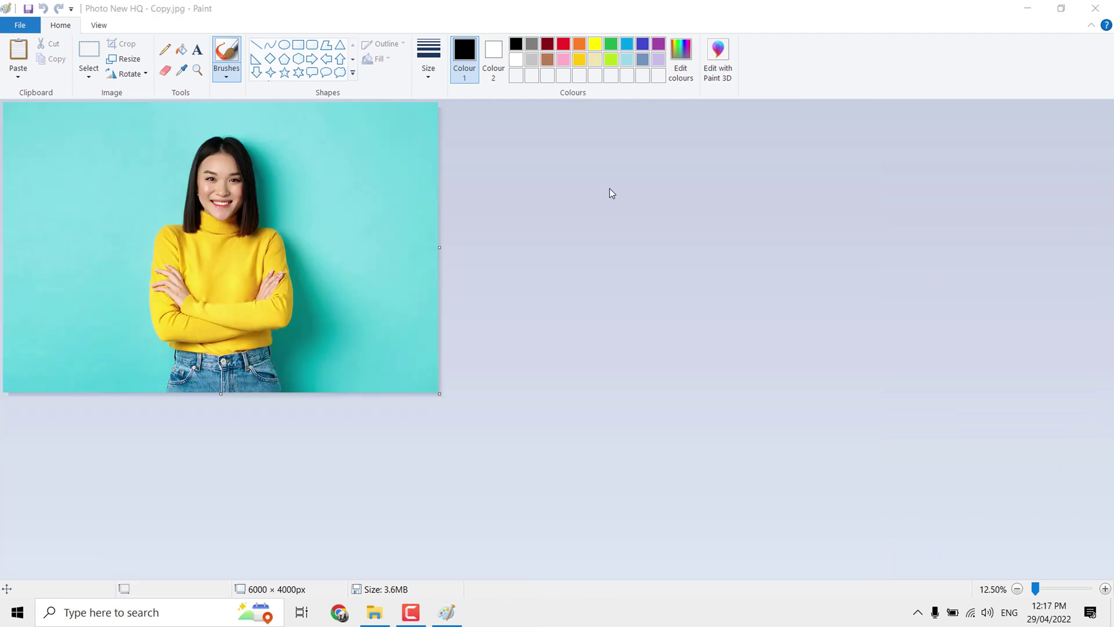
click(609, 190)
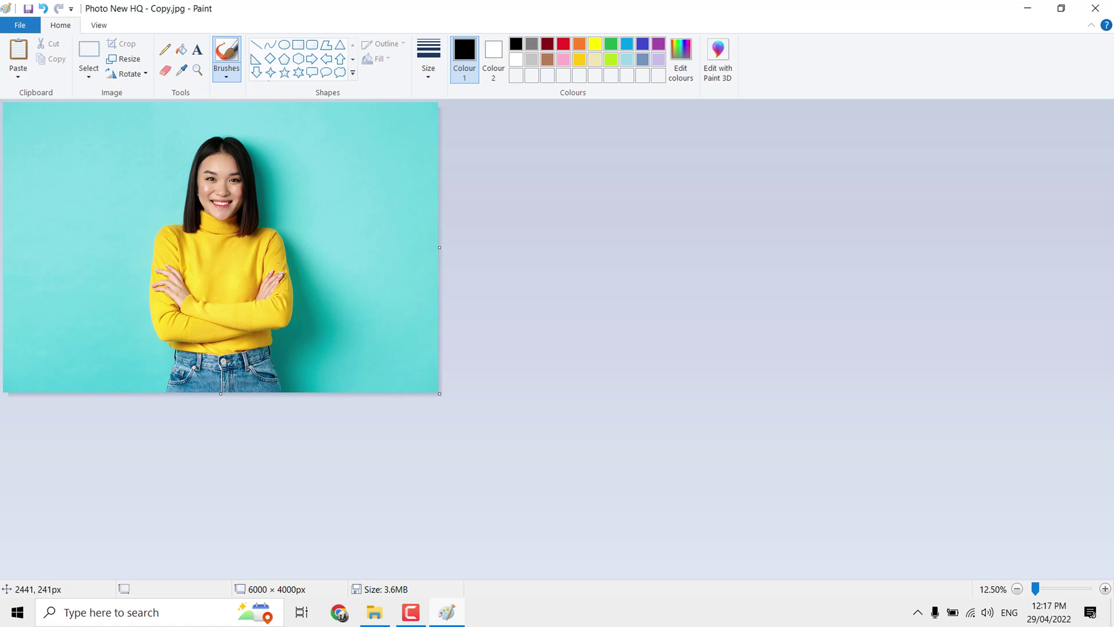
- Crop to a 1961 × 1961px rectangular square around the woman's head and shoulders
click(88, 69)
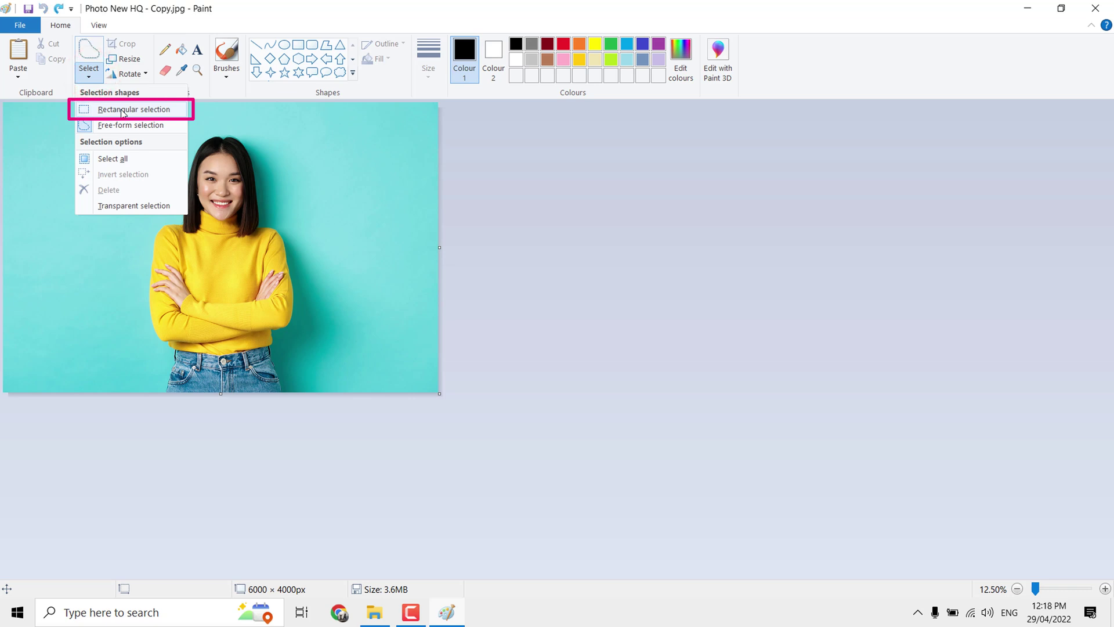
click(121, 111)
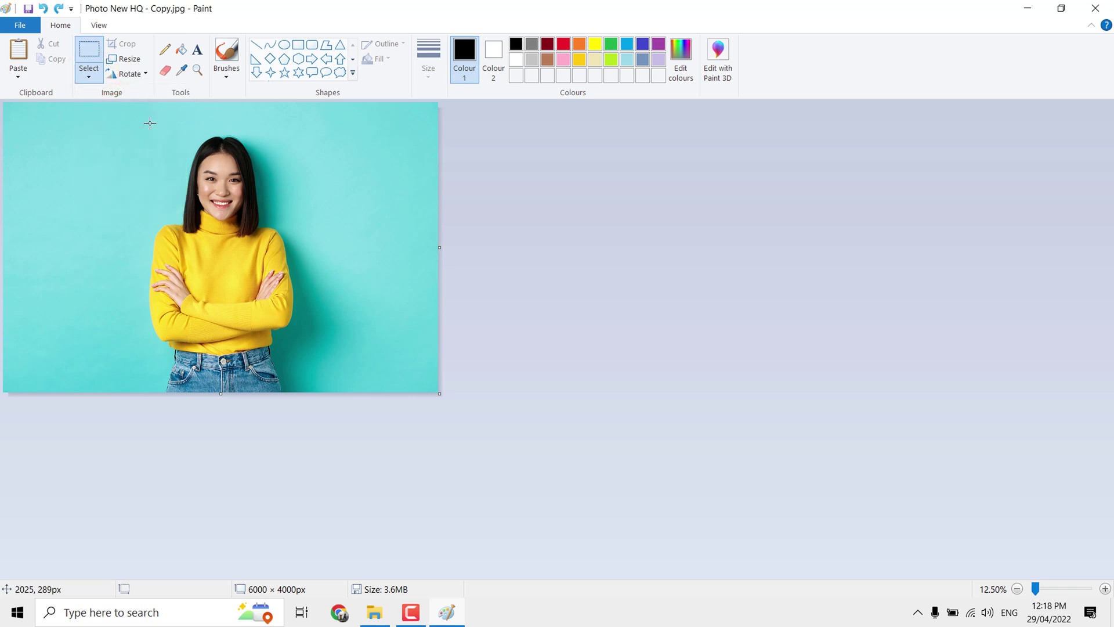
drag(149, 123, 292, 265)
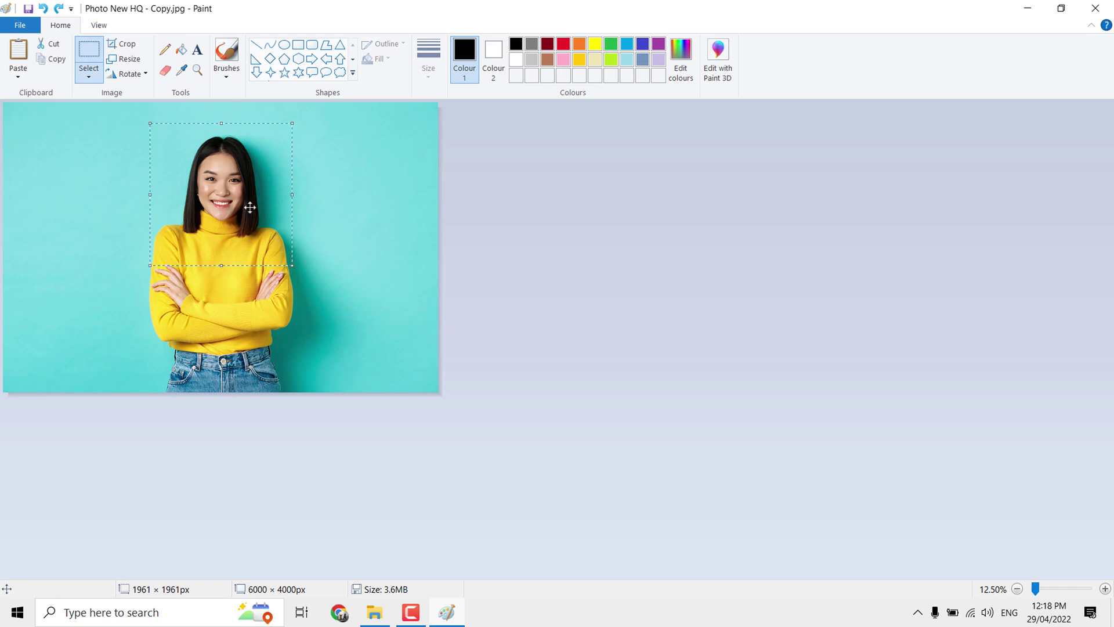
click(131, 46)
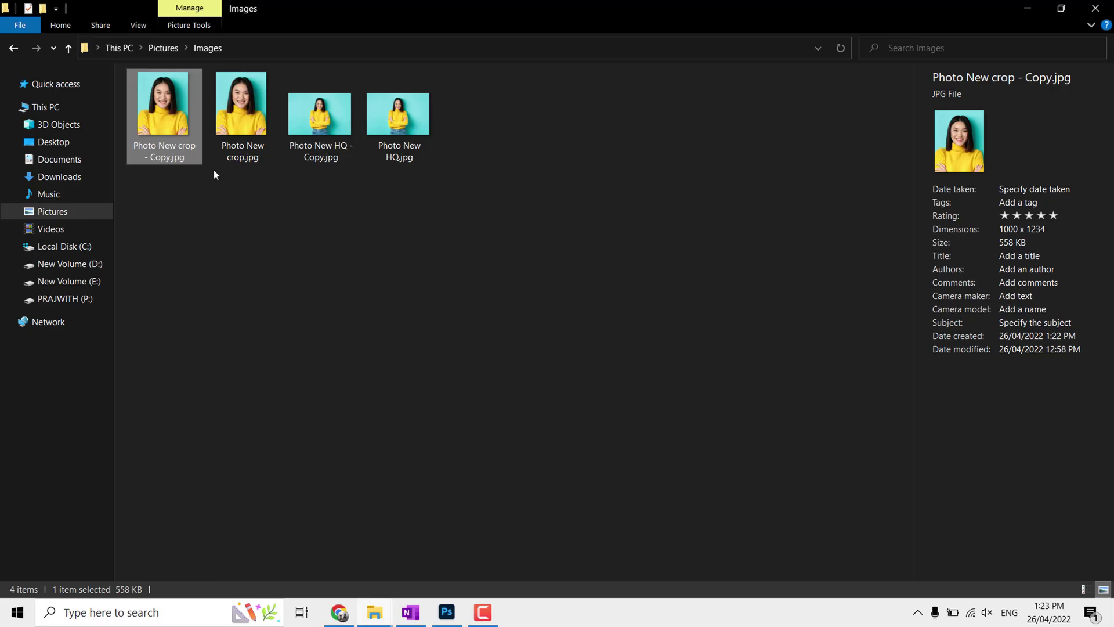
- Open the 1000 × 1234px Photo New crop - Copy.jpg in Paint and zoom out
right_click(168, 151)
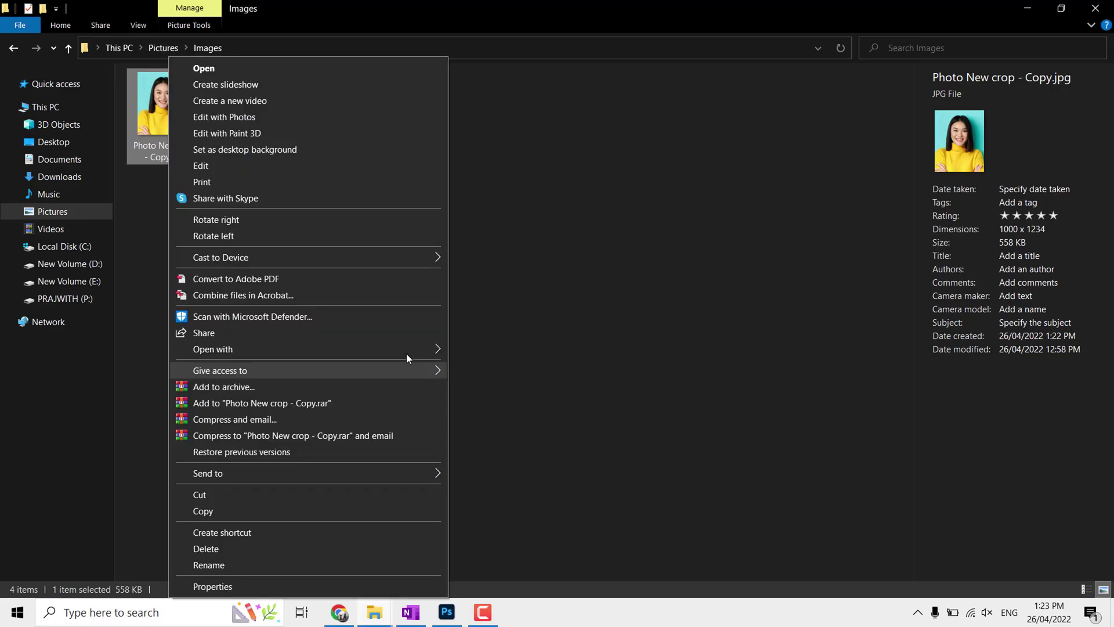
click(417, 350)
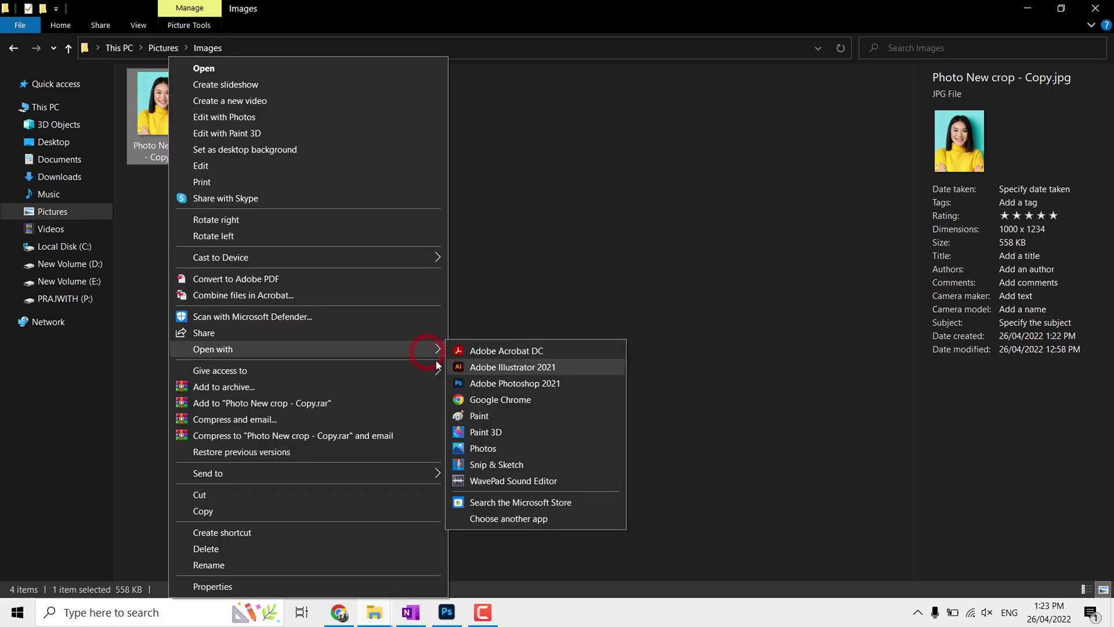
click(496, 418)
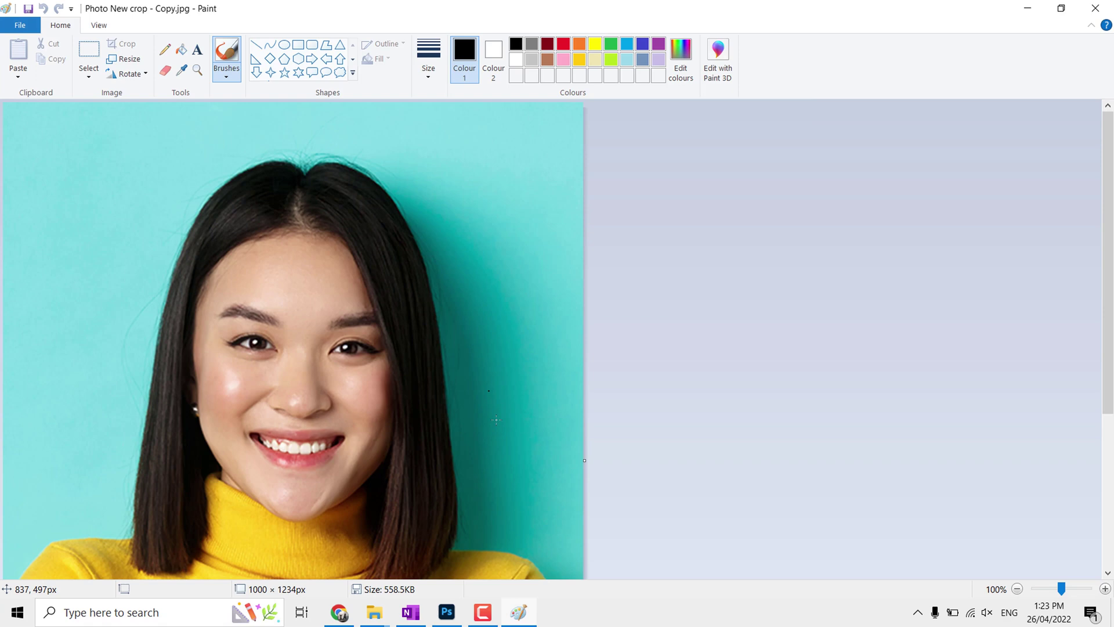
scroll(496, 419, down, 3)
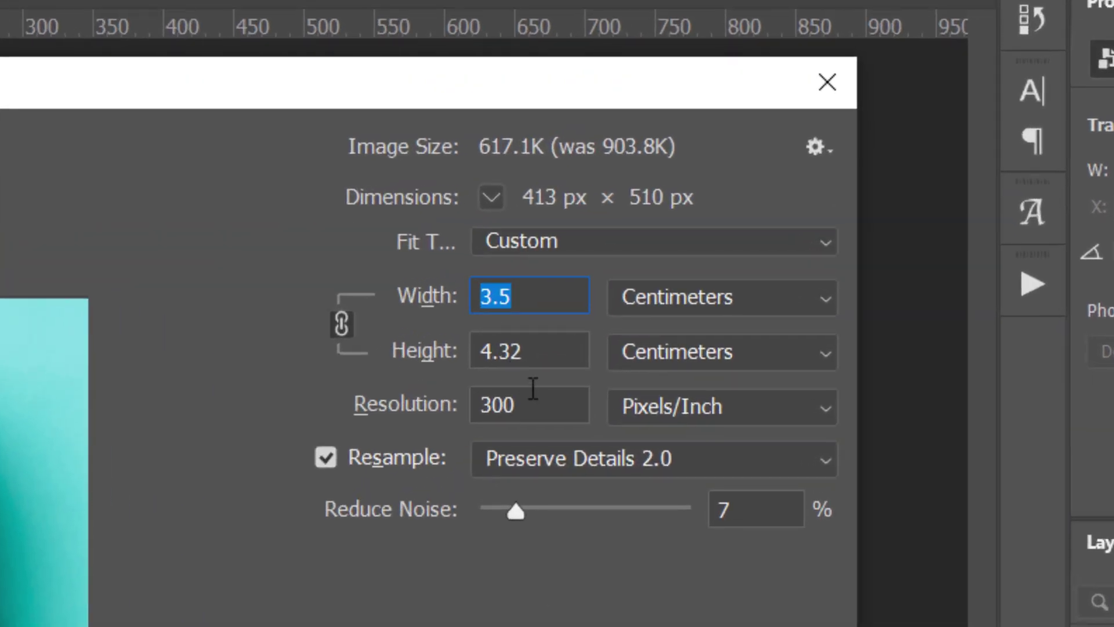
click(706, 223)
double_click(540, 399)
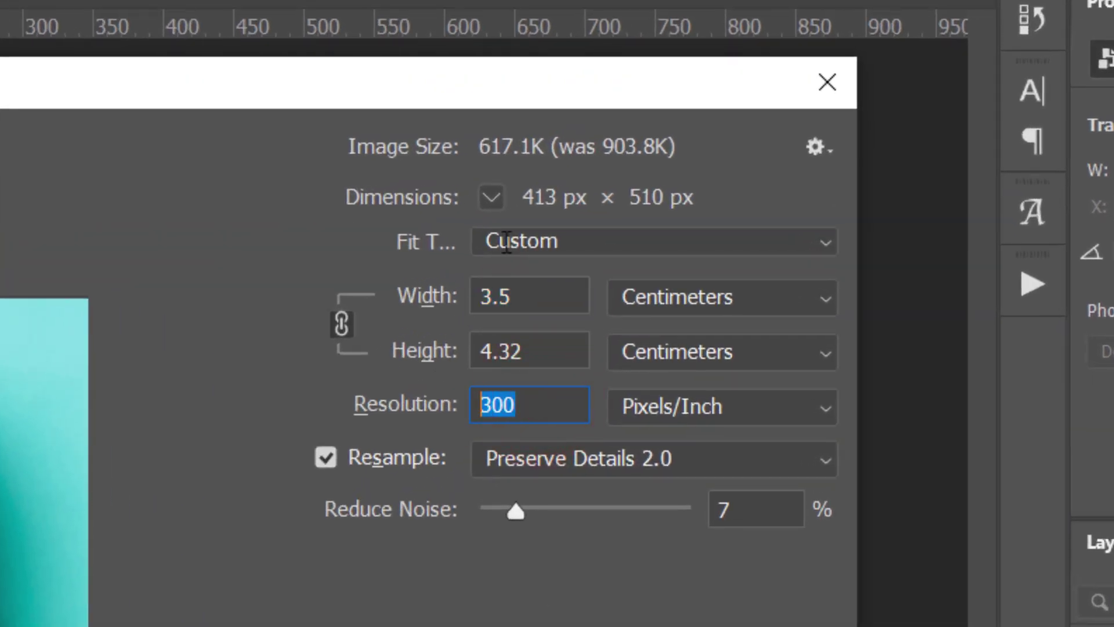
click(526, 199)
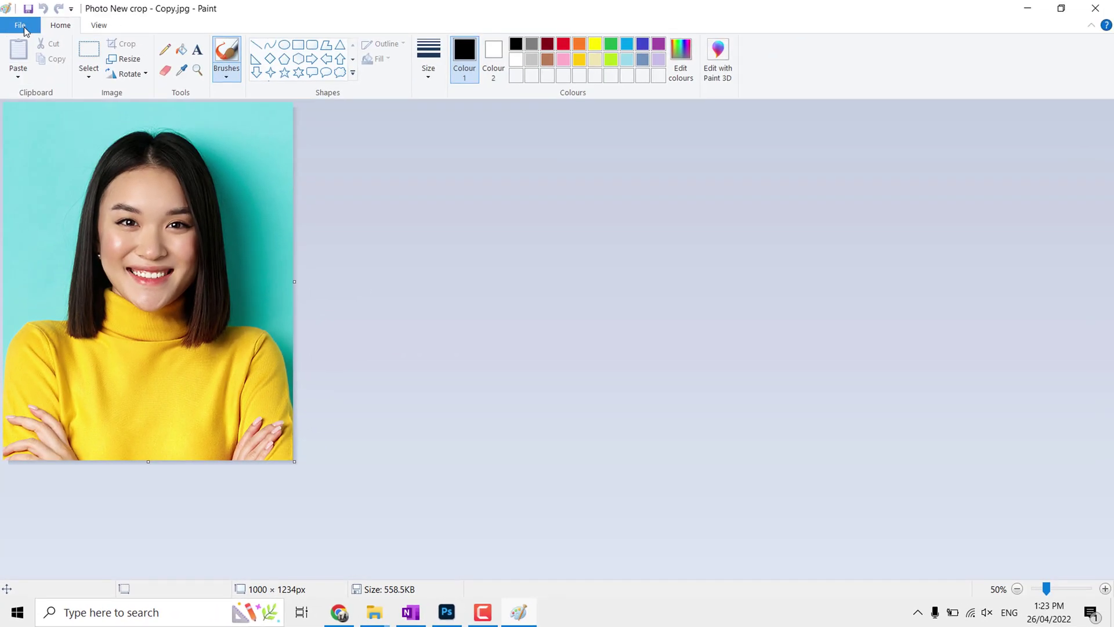
- Resave the crop copy at 220.2KB, then resize it to 500 × 617 pixels, keeping proportions
click(20, 25)
click(44, 117)
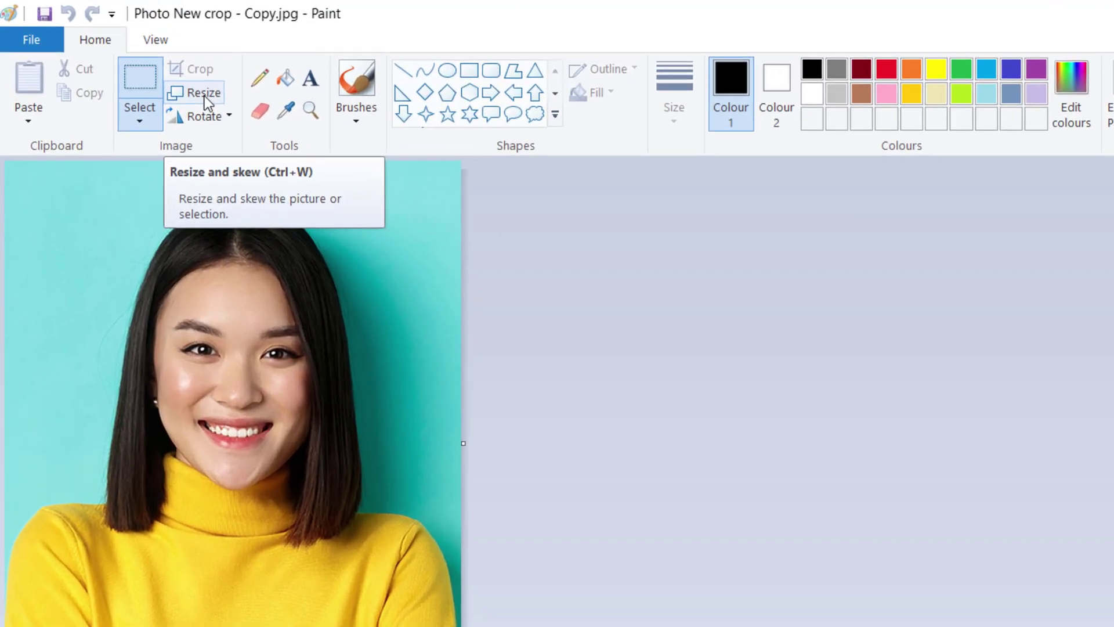
click(131, 65)
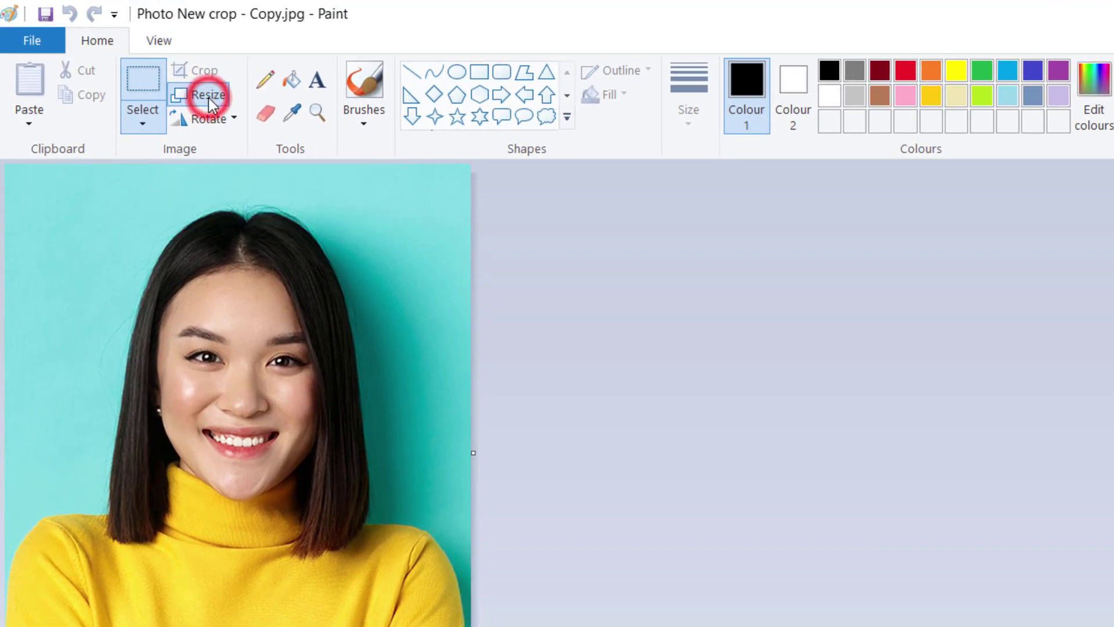
text(5)
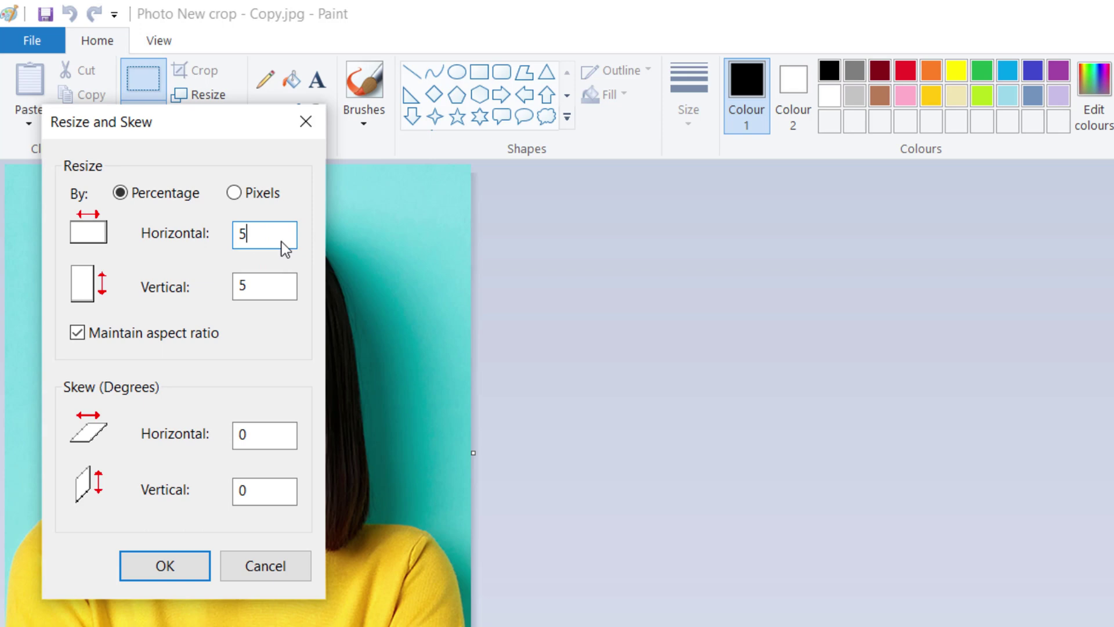
text(0)
double_click(257, 287)
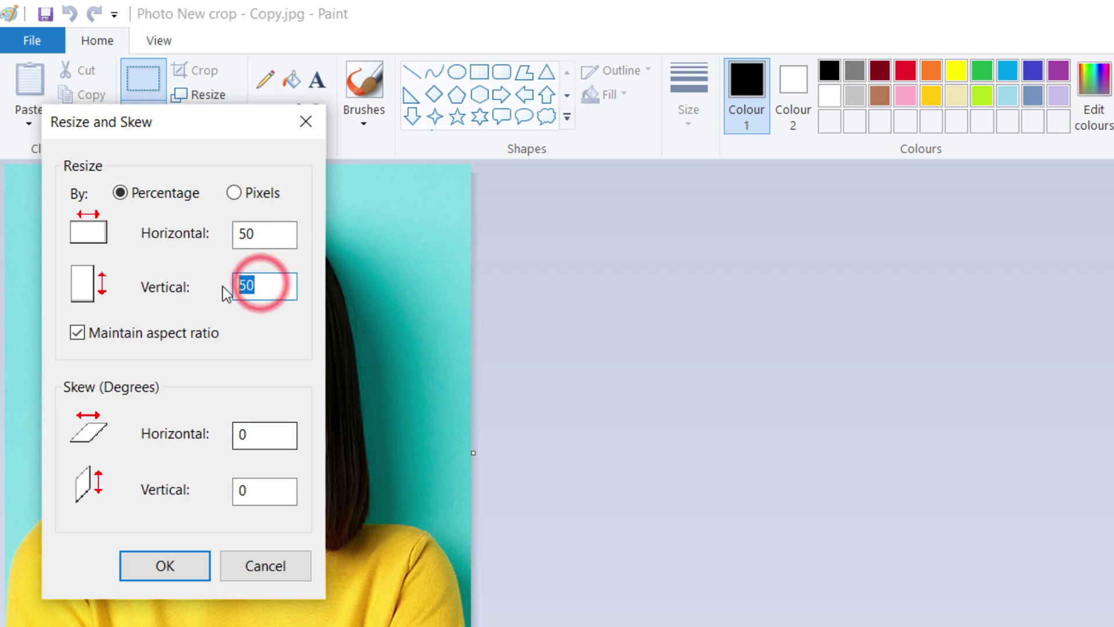
click(234, 194)
double_click(260, 232)
text(500)
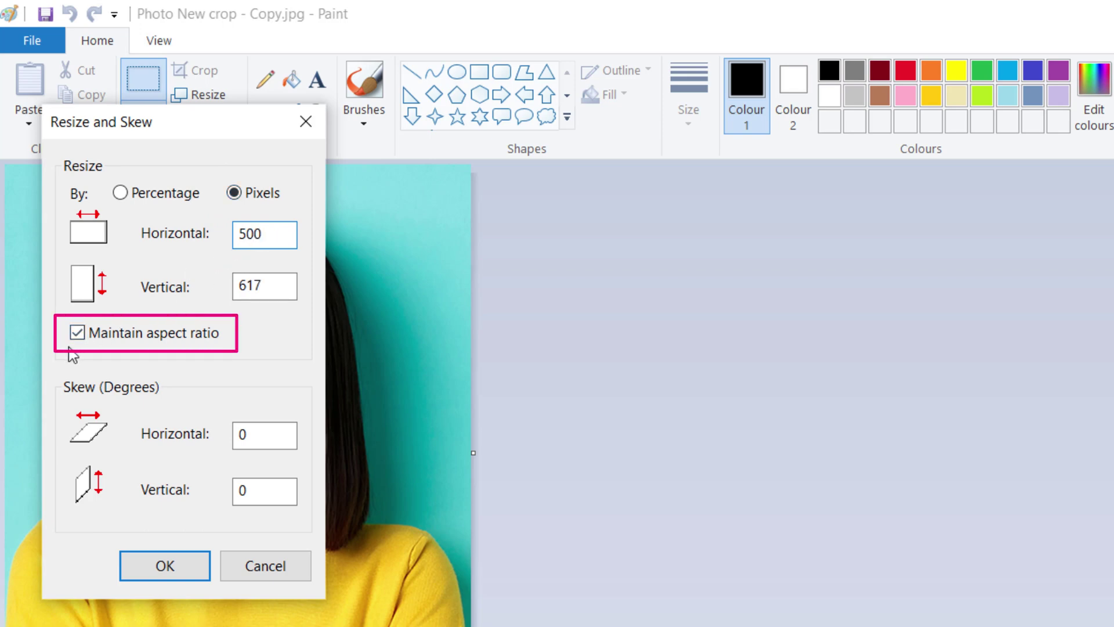
click(169, 568)
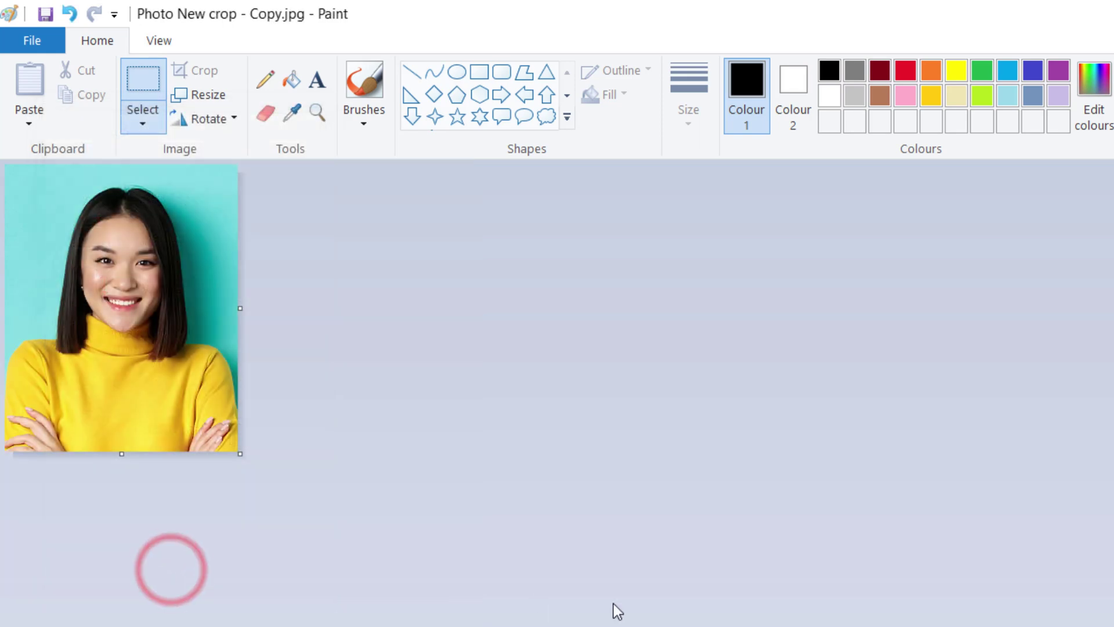
- Save the resized 85.0KB photo and minimize Paint
click(45, 42)
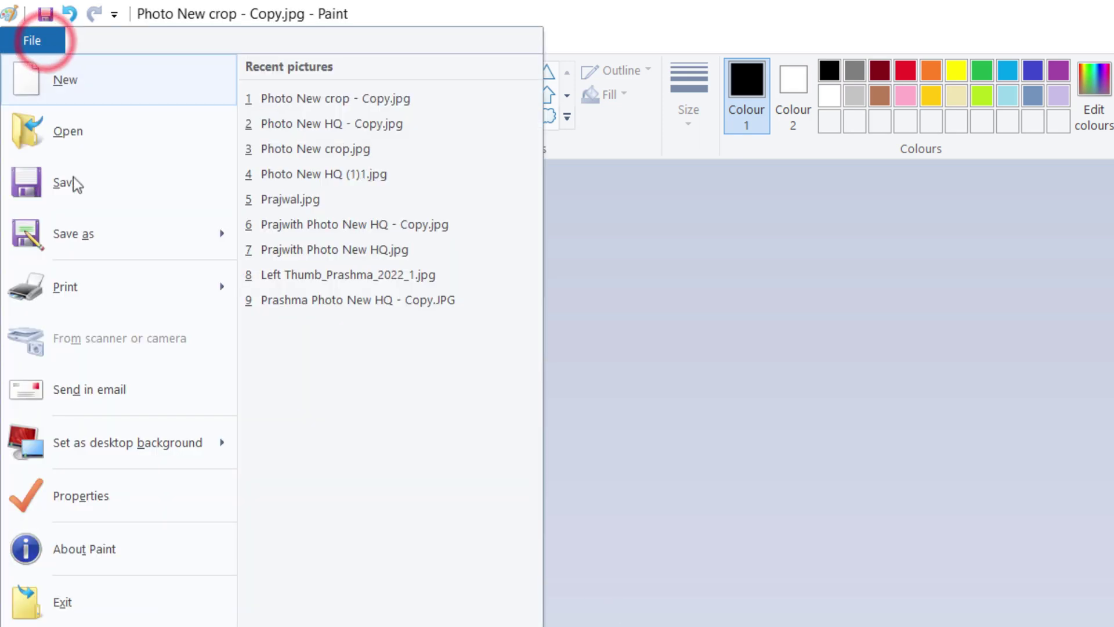
click(74, 182)
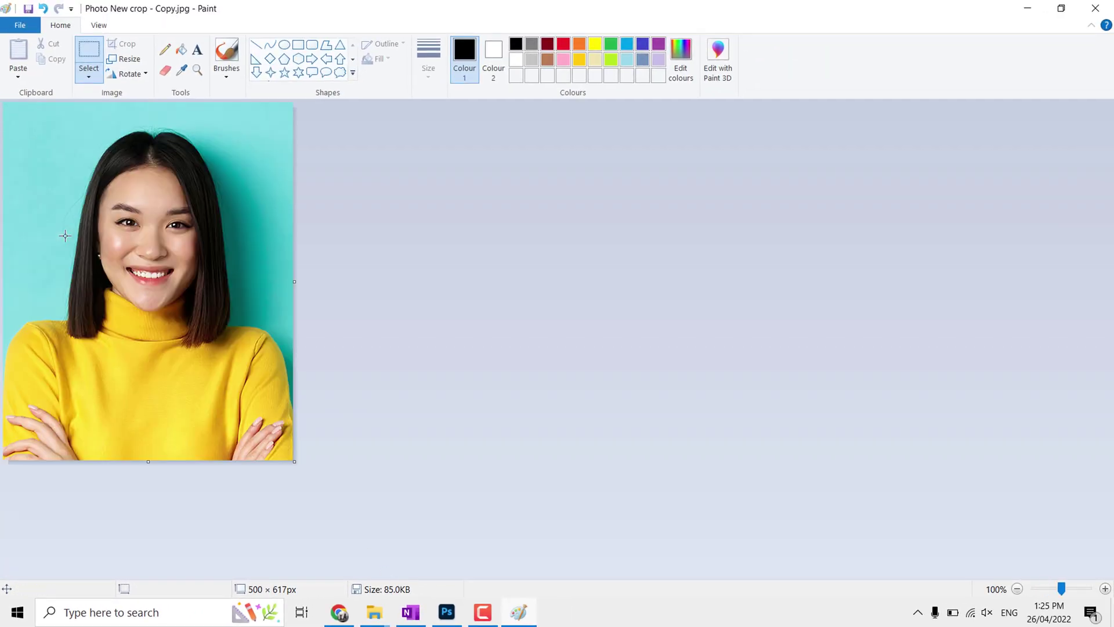
click(1029, 13)
- Refresh the Images folder and view Photo New crop - Copy.jpg's properties: 500 × 617, 84.9 KB
right_click(237, 241)
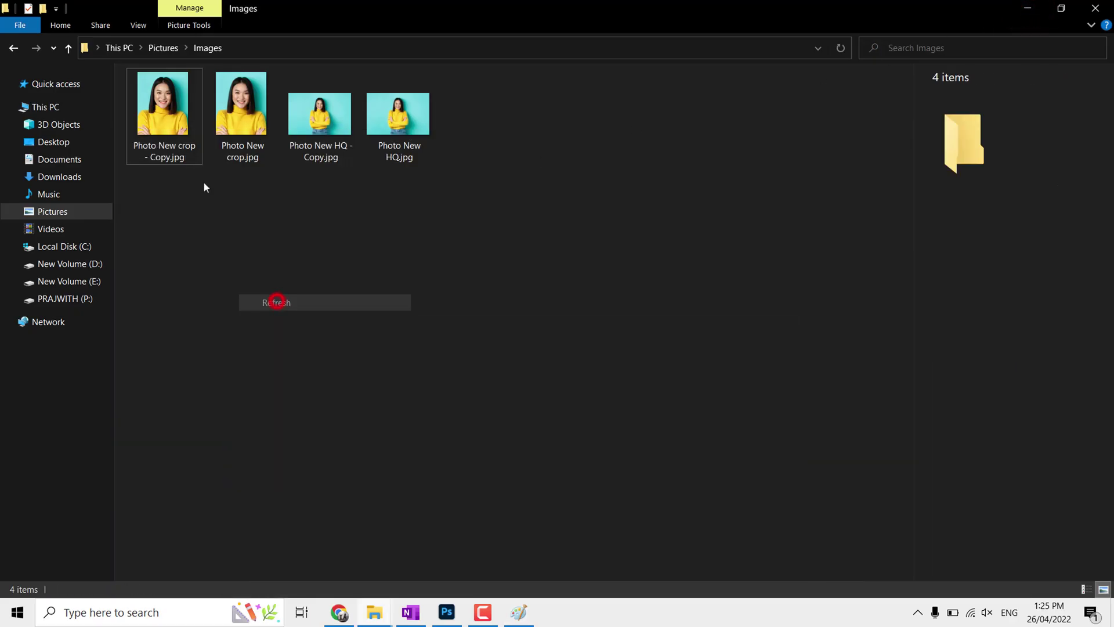
click(172, 126)
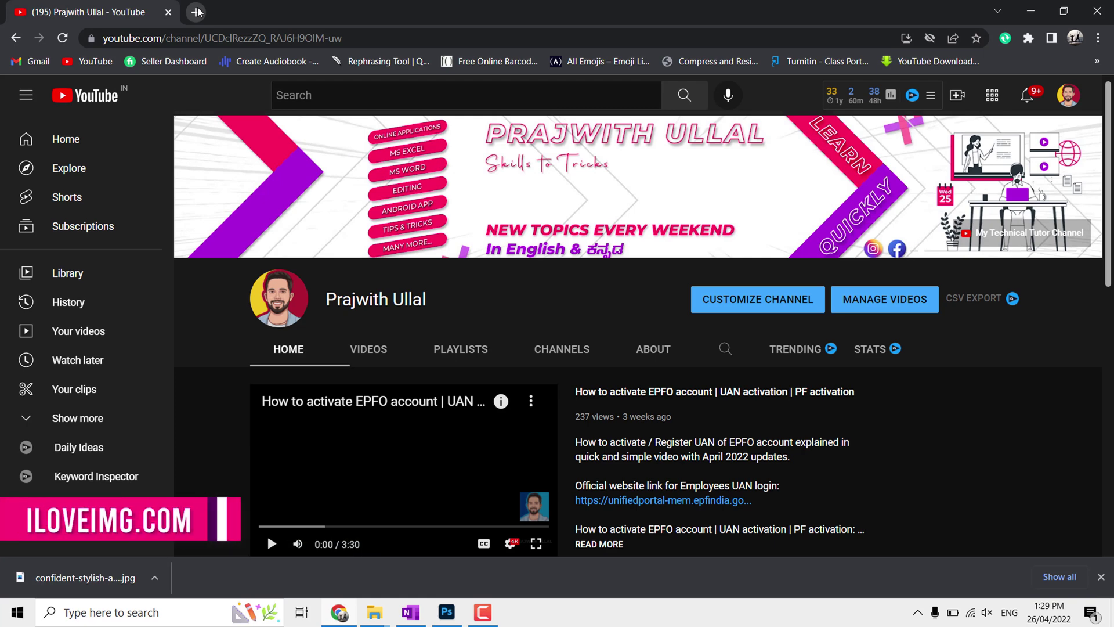
- Go to iloveimg.com, open Crop IMAGE and upload Photo New HQ - Copy.jpg
click(196, 12)
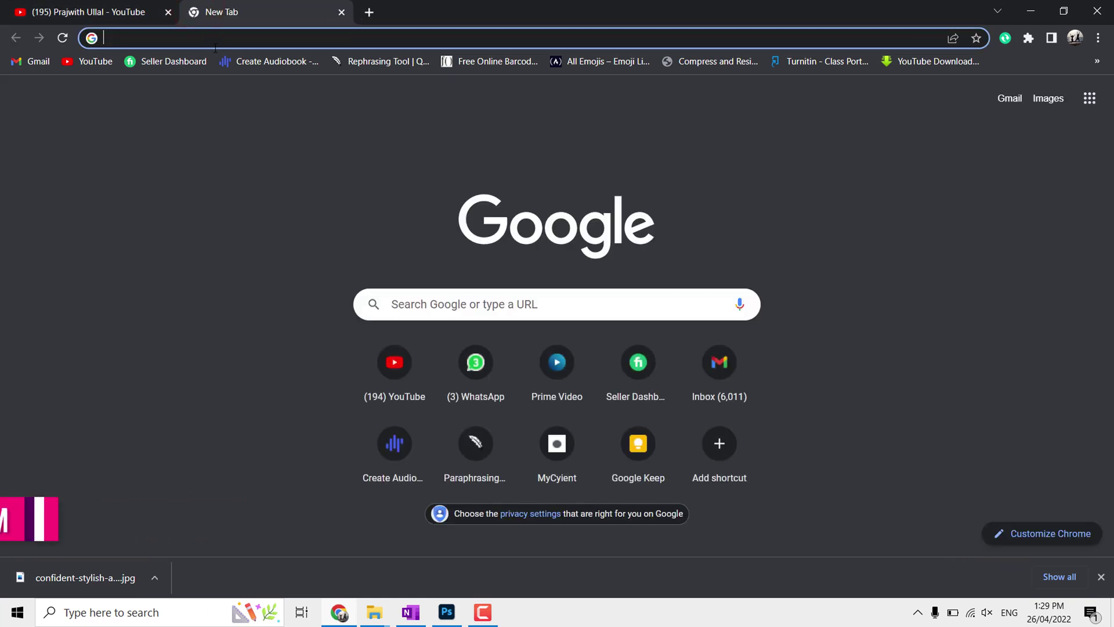
text(https://www.iloveimg.com/)
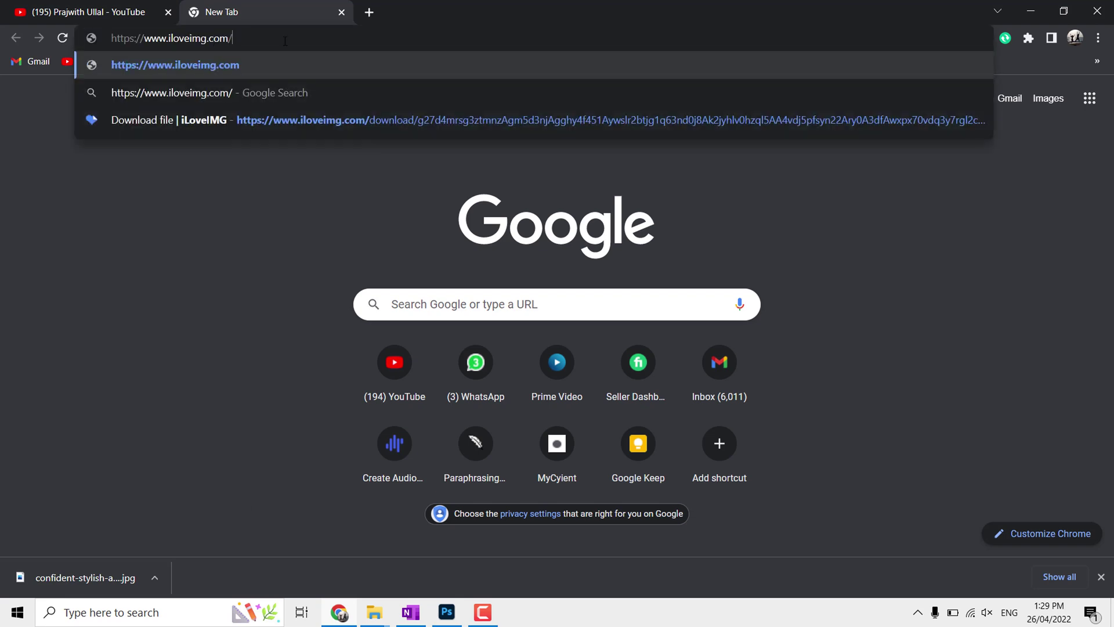
key(Return)
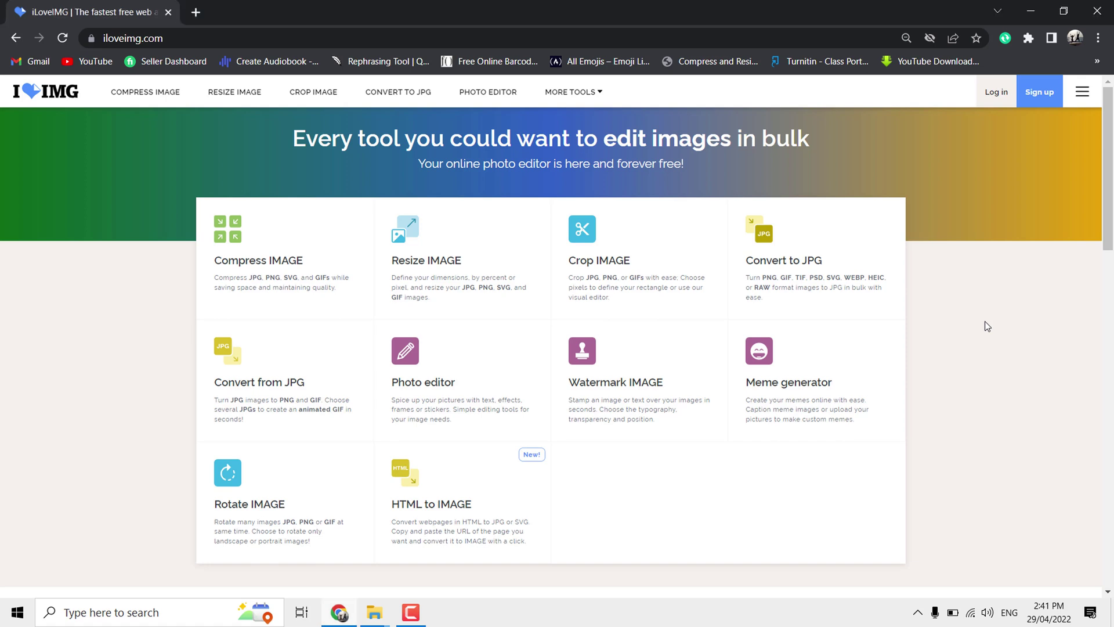
click(585, 232)
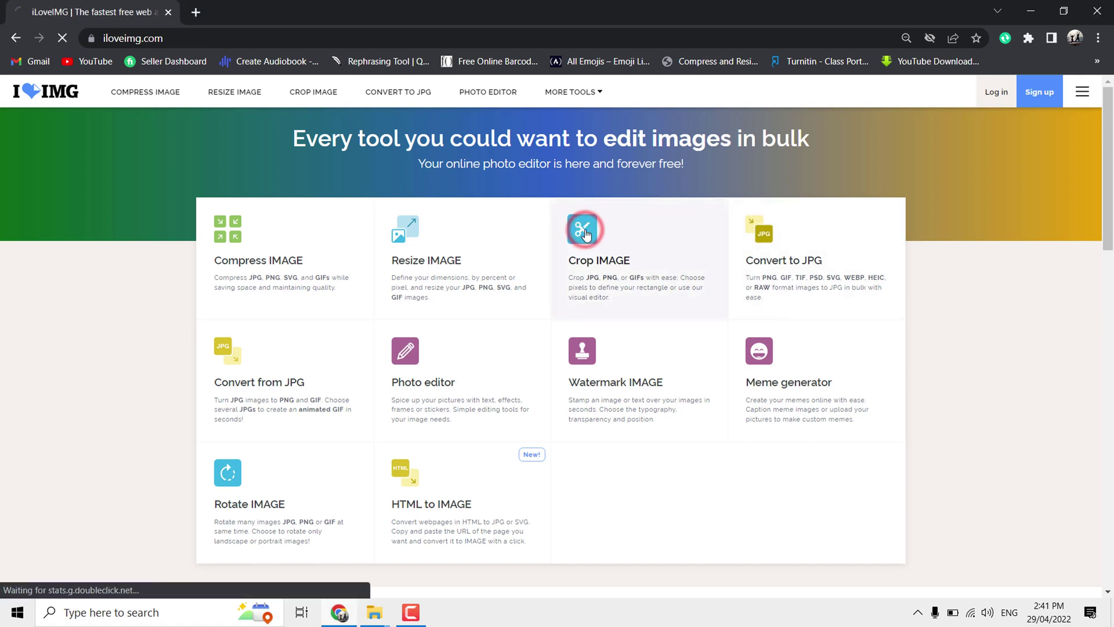
click(374, 612)
drag(566, 111, 549, 236)
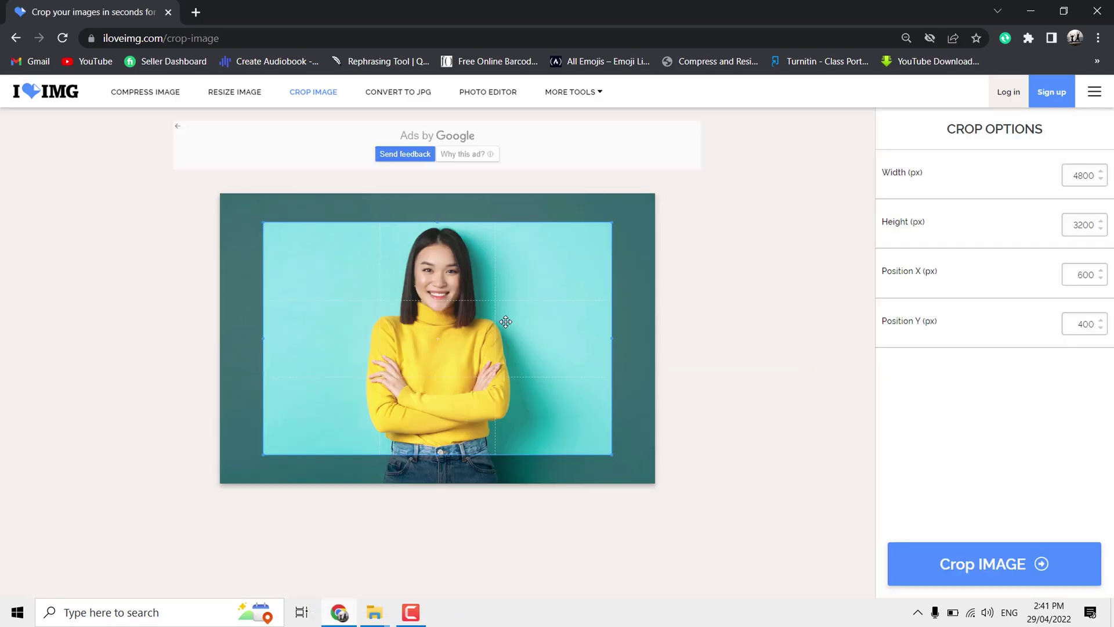
- Enter crop width 350 and height 450, then fit a 1582 × 2034px box around the head and shoulders
double_click(1082, 174)
text(350)
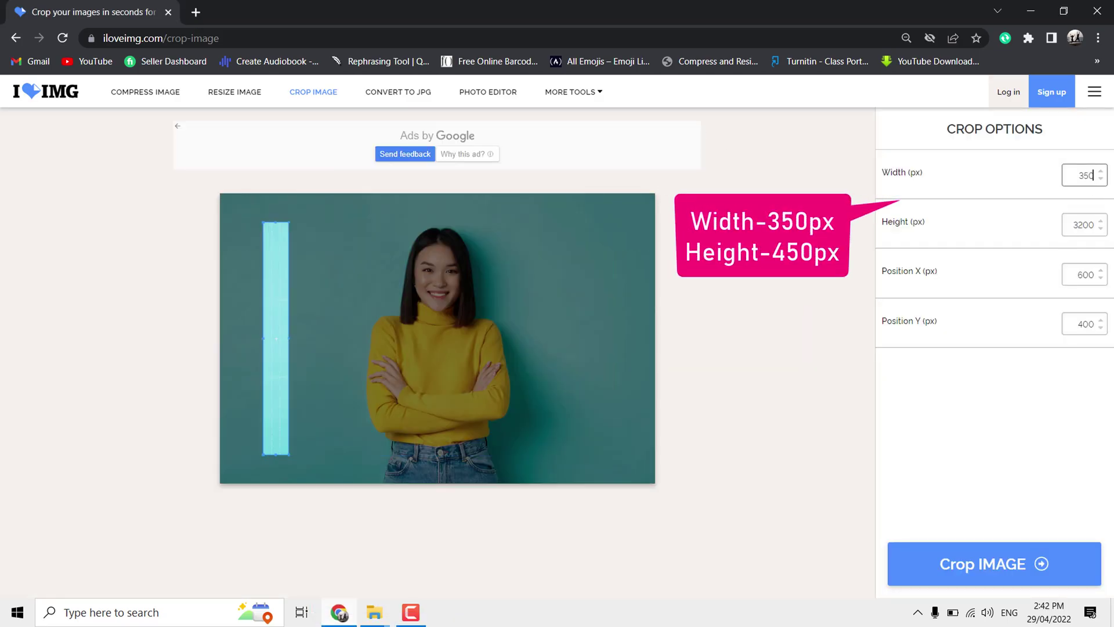
double_click(1082, 224)
text(450)
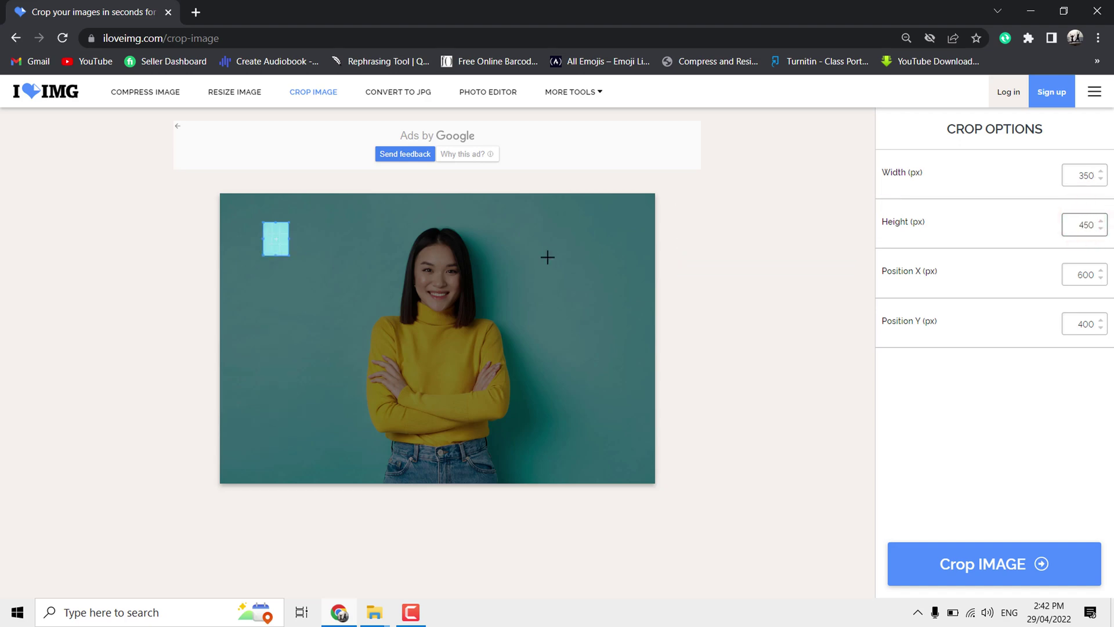
drag(275, 242, 497, 366)
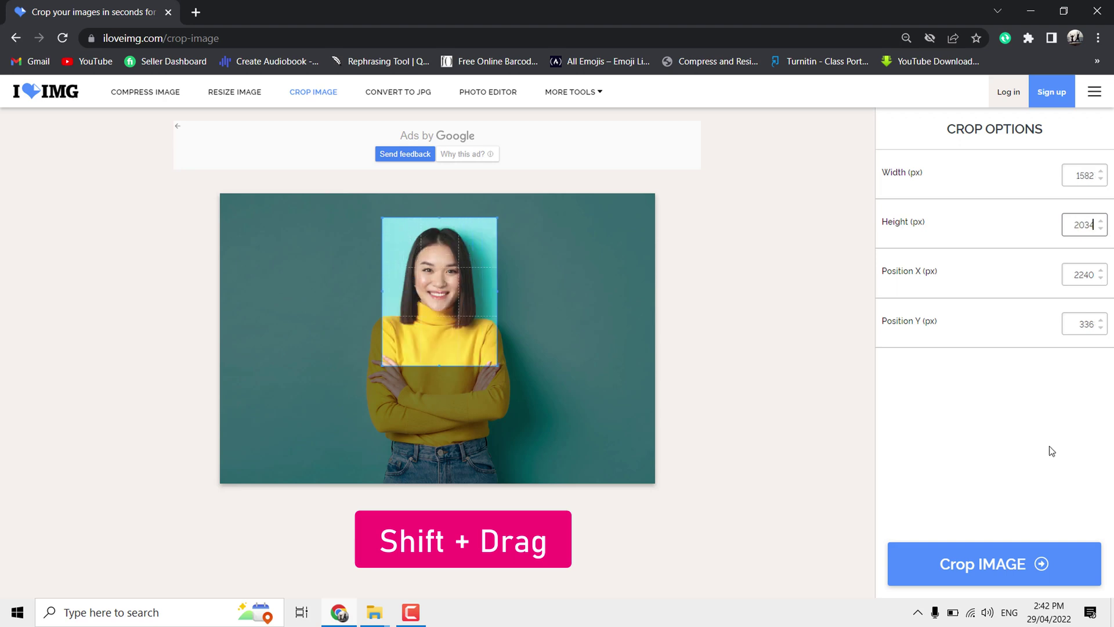
- Crop the photo and resize it to 500 px wide, giving 500 × 643
click(1006, 565)
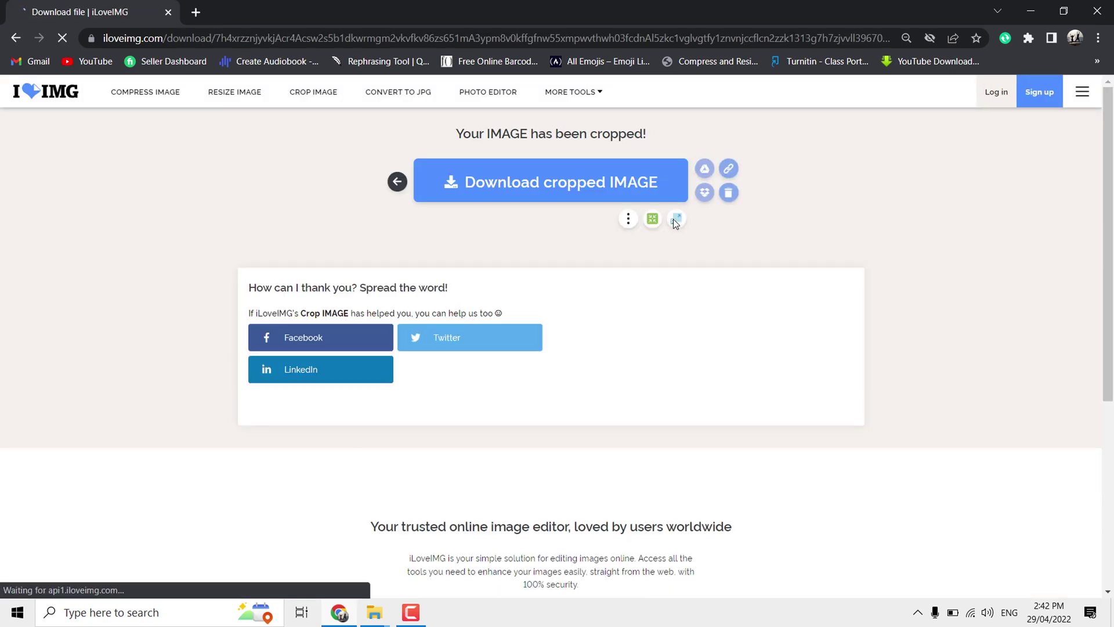
click(675, 222)
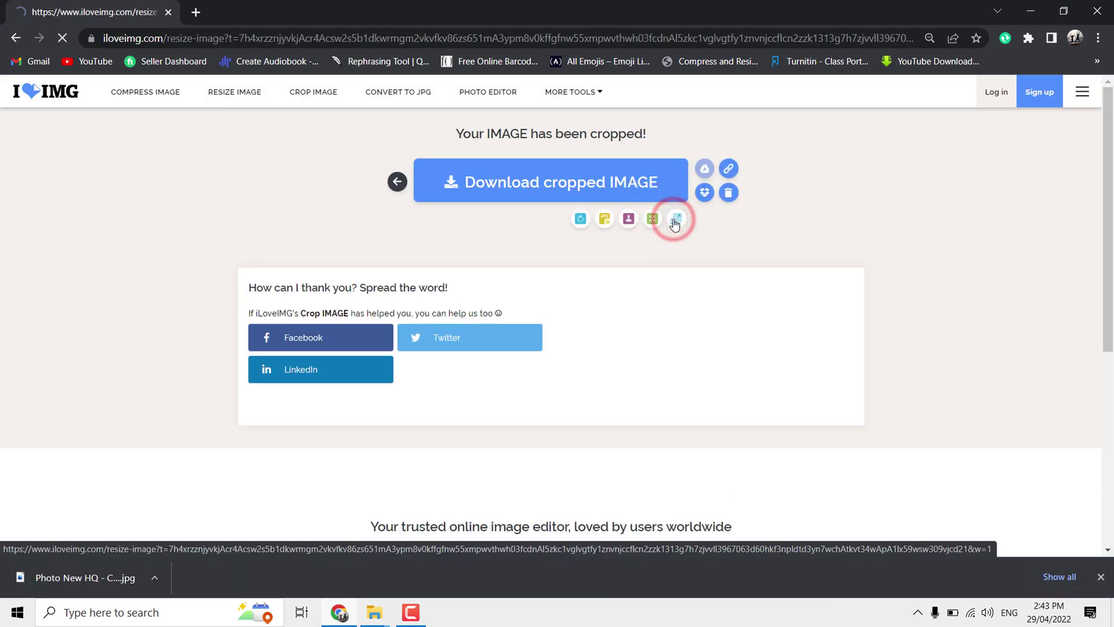
text(50)
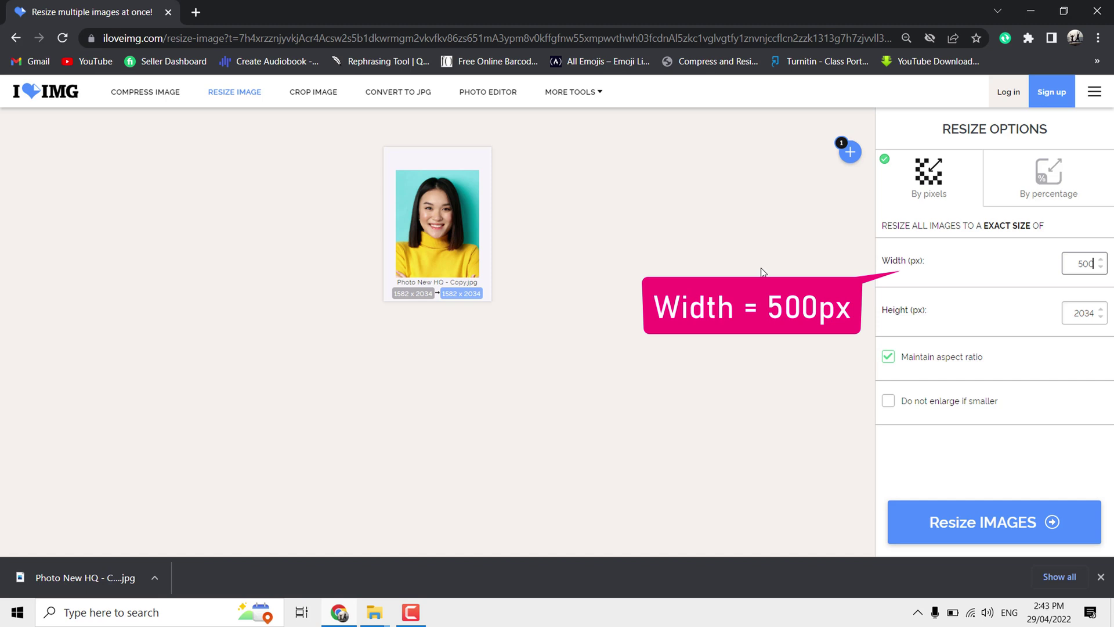
text(0)
key(Tab)
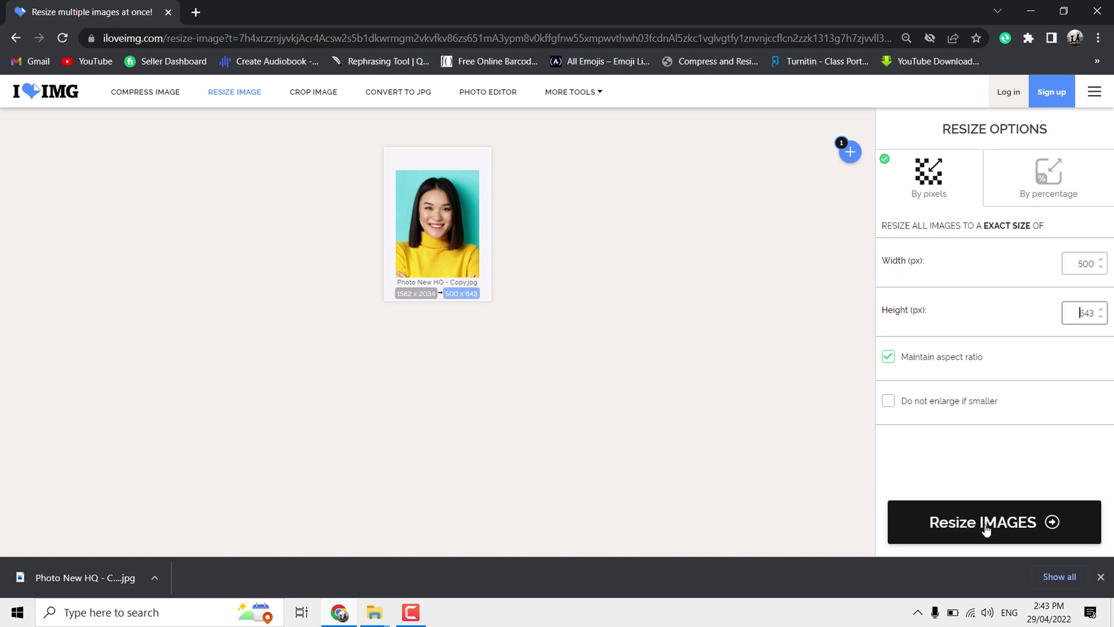
click(985, 528)
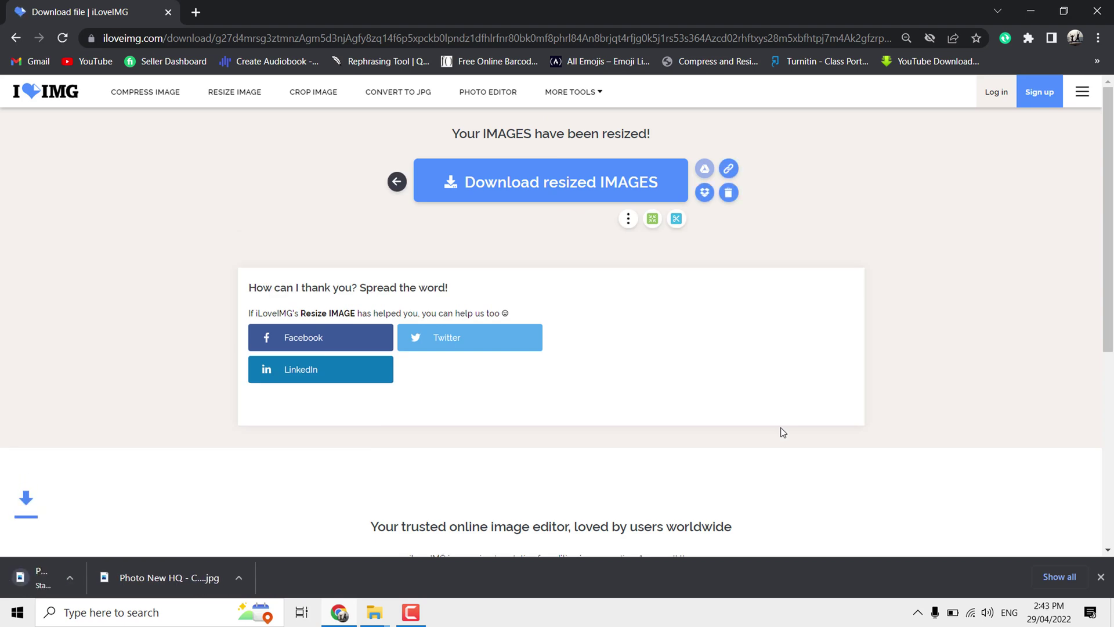
- Check the 100 KB download in the Downloads folder and return to iLoveIMG
mouse_move(376, 619)
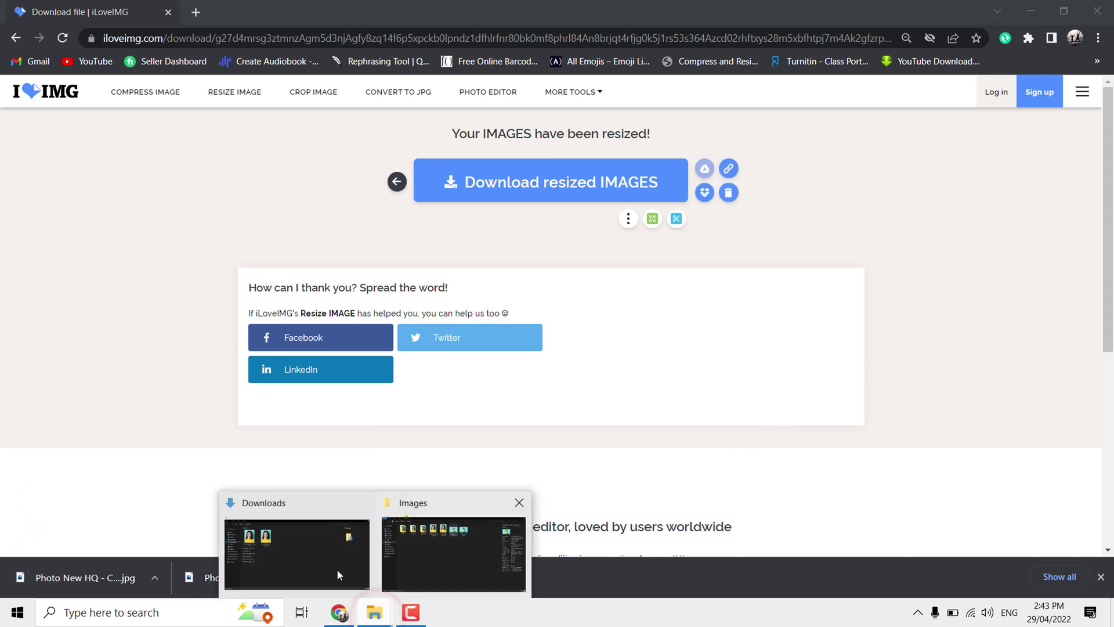
click(325, 555)
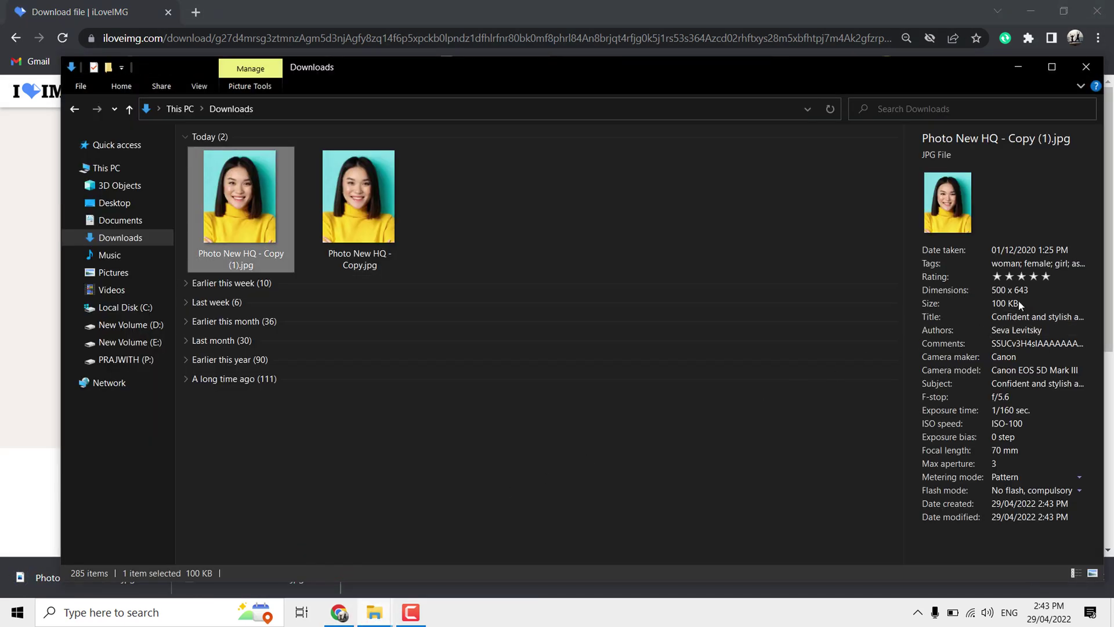
click(16, 218)
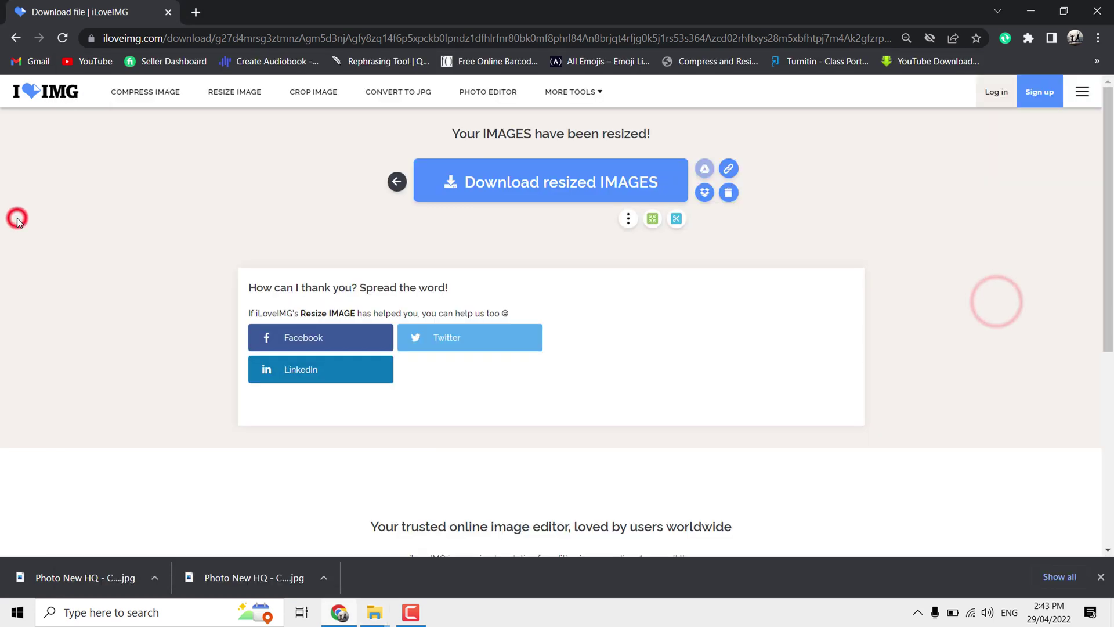
- Compress the resized photo 75%, from 100.06 KB to 25.77 KB, and download it
click(652, 219)
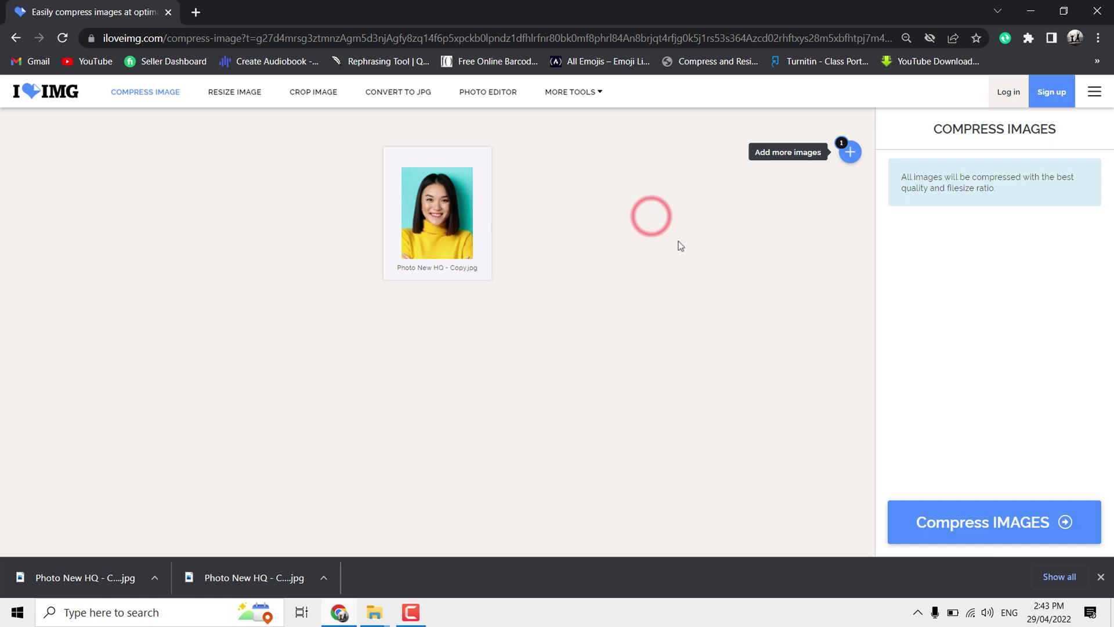
click(987, 526)
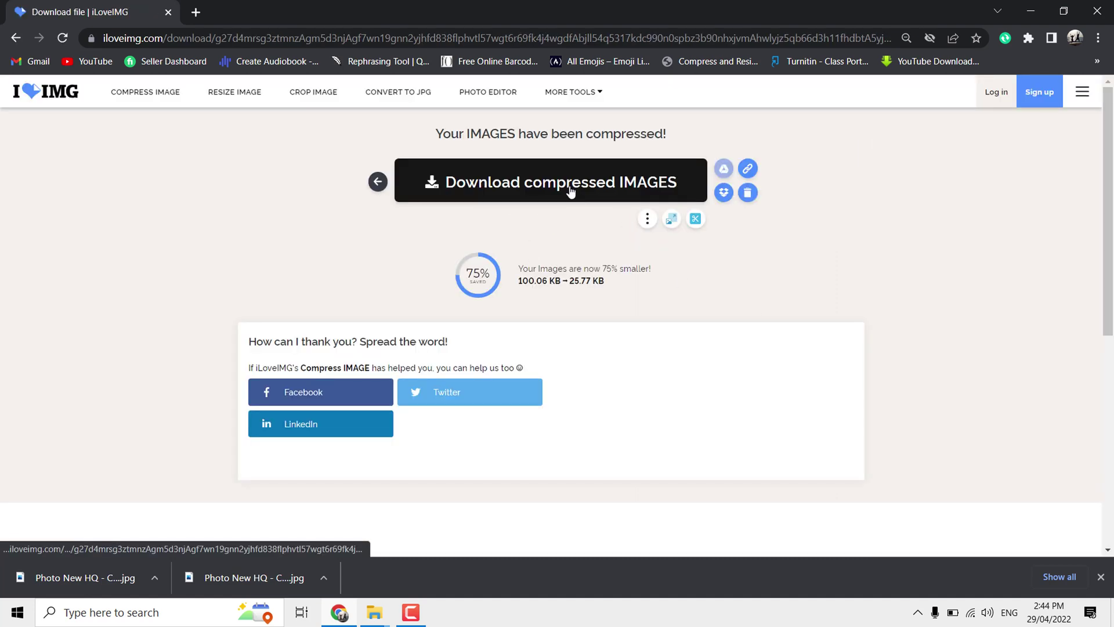
click(569, 187)
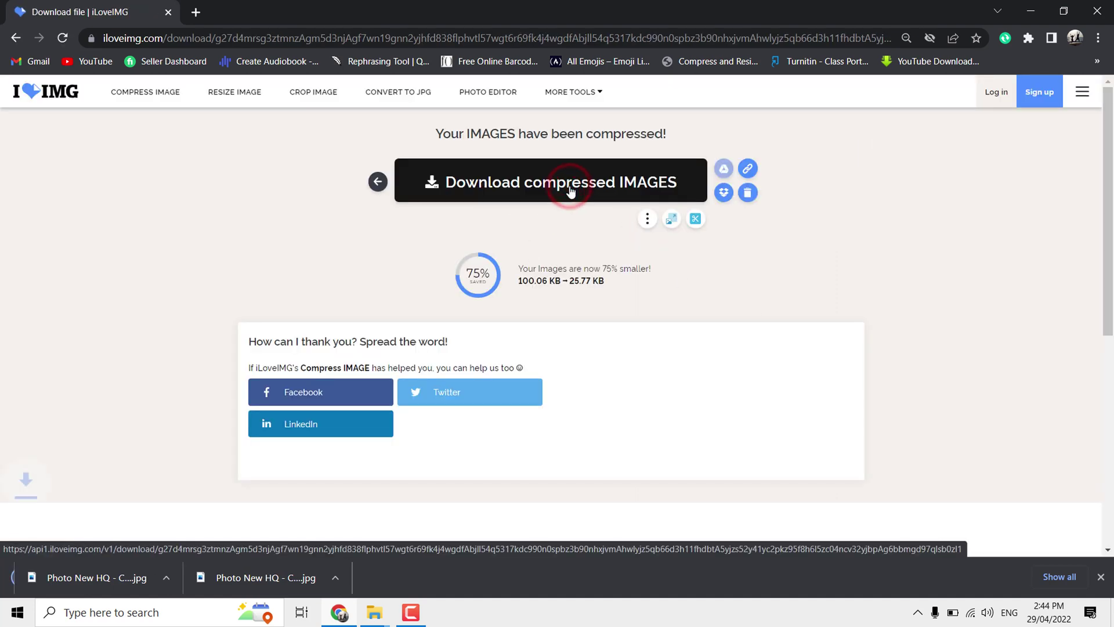
- Confirm the 500 × 643, 25.7 KB compressed copy in Downloads and return to the browser
mouse_move(374, 612)
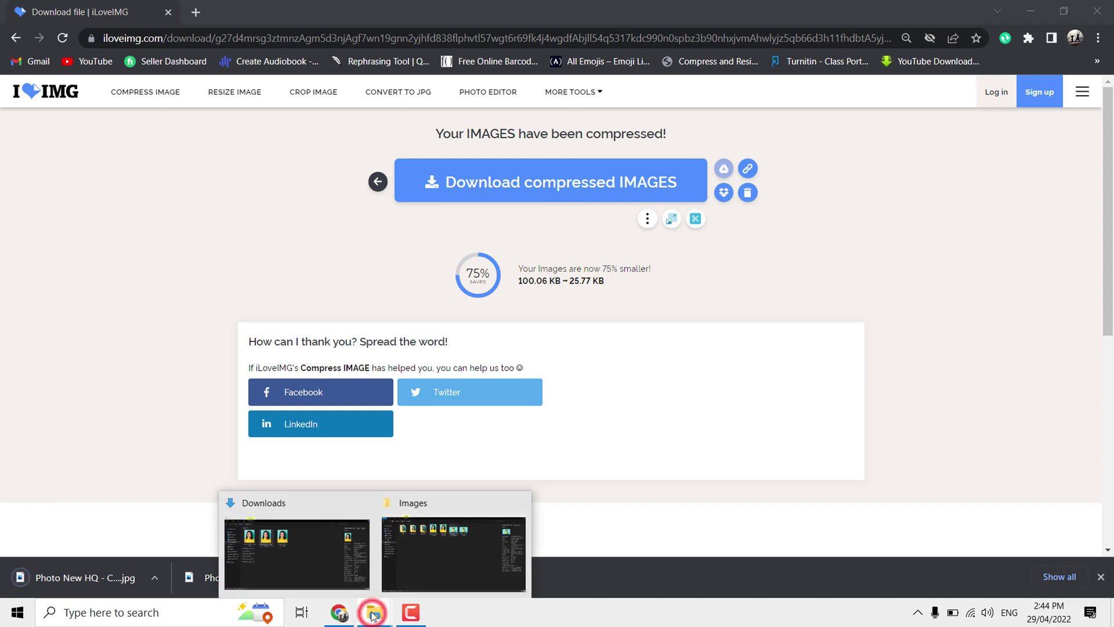
click(336, 556)
click(250, 235)
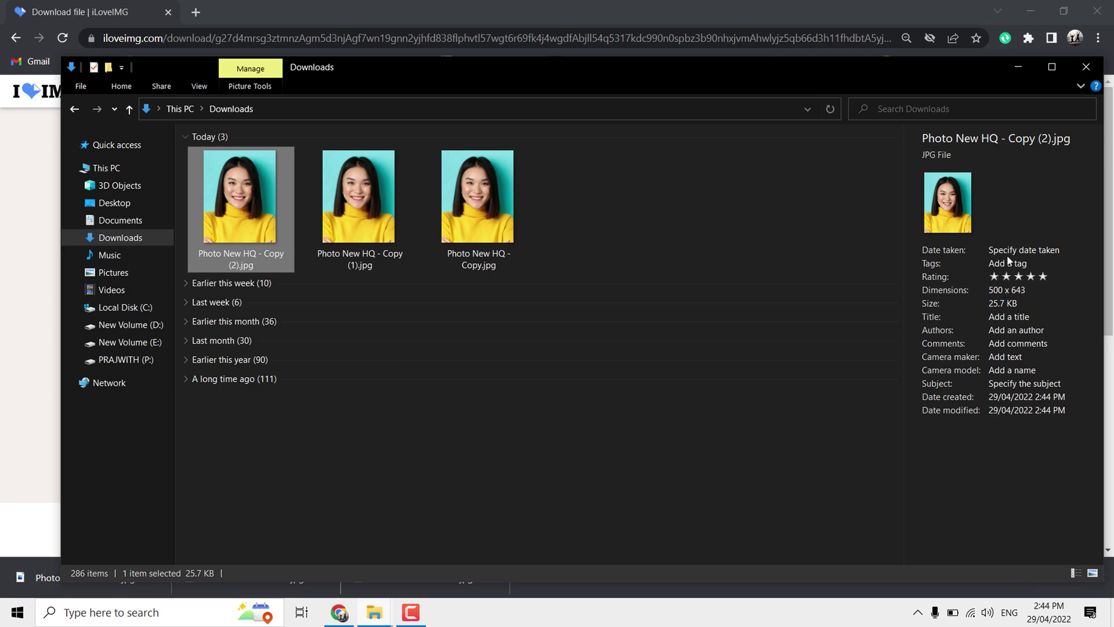
click(1021, 68)
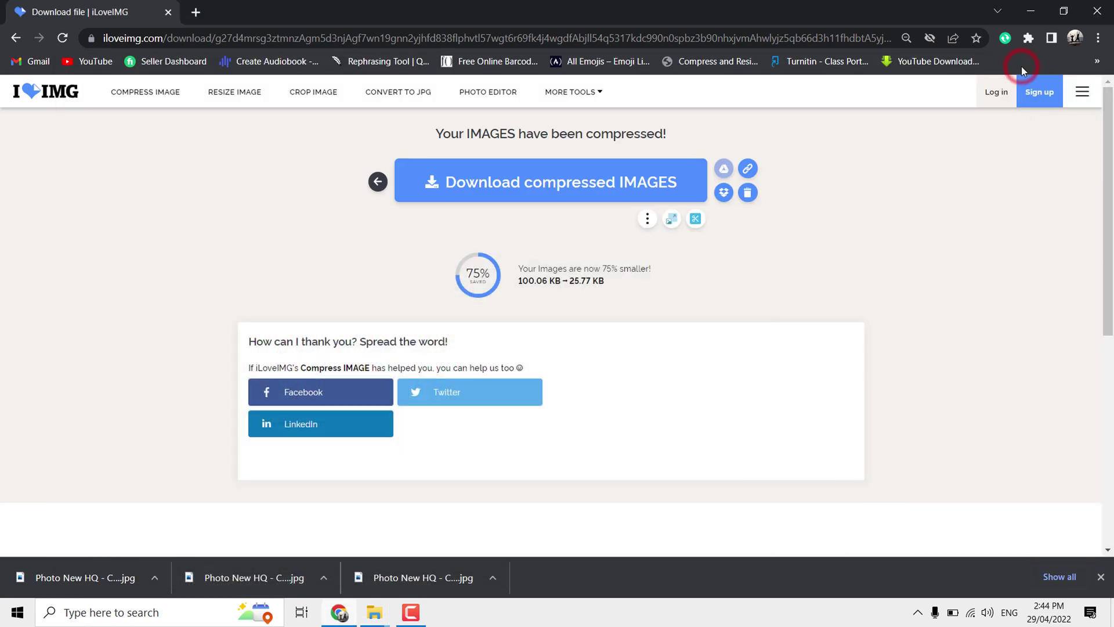
click(851, 218)
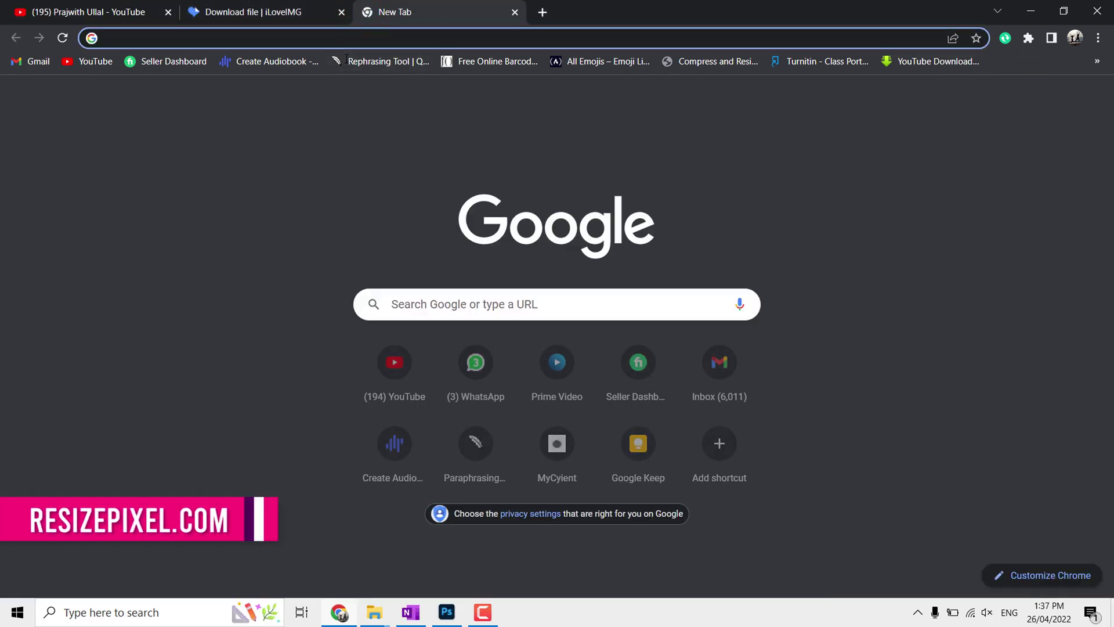
- Load ResizePixel's reduce-image page, dismiss the ad and upload Photo New crop - Copy.jpg
text(https://www.resizepixel.com/reduce-image-in-kb/)
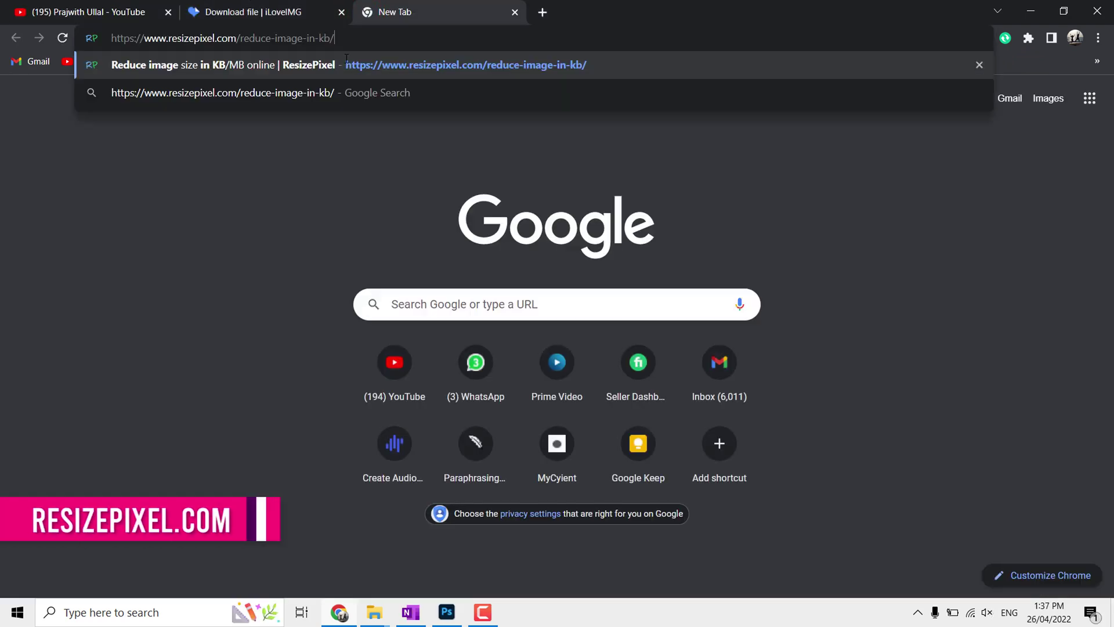
key(Return)
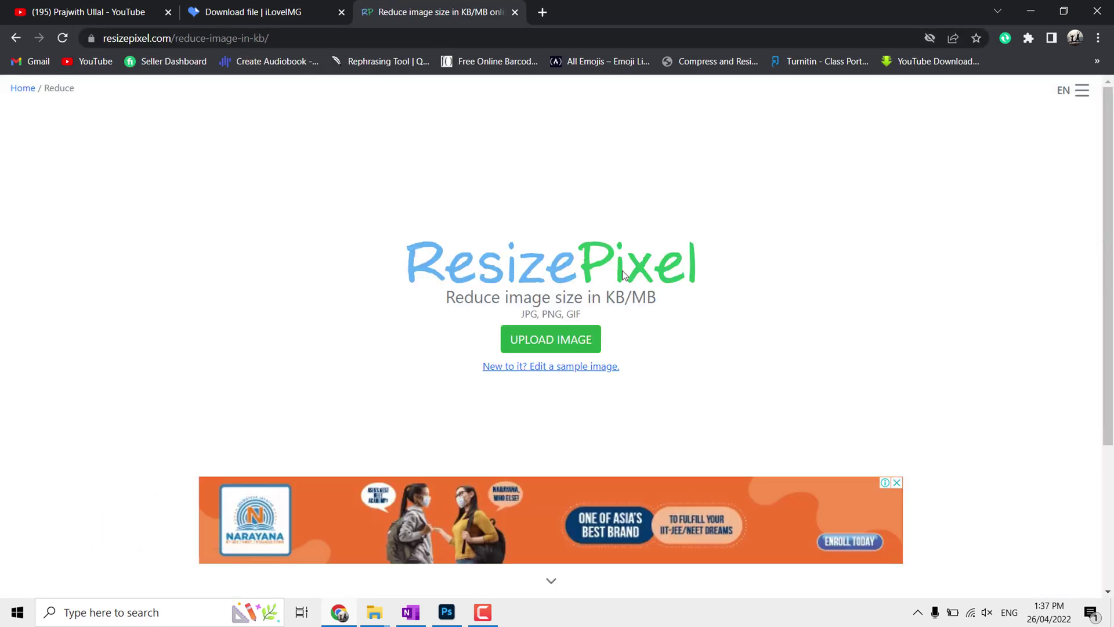
click(897, 482)
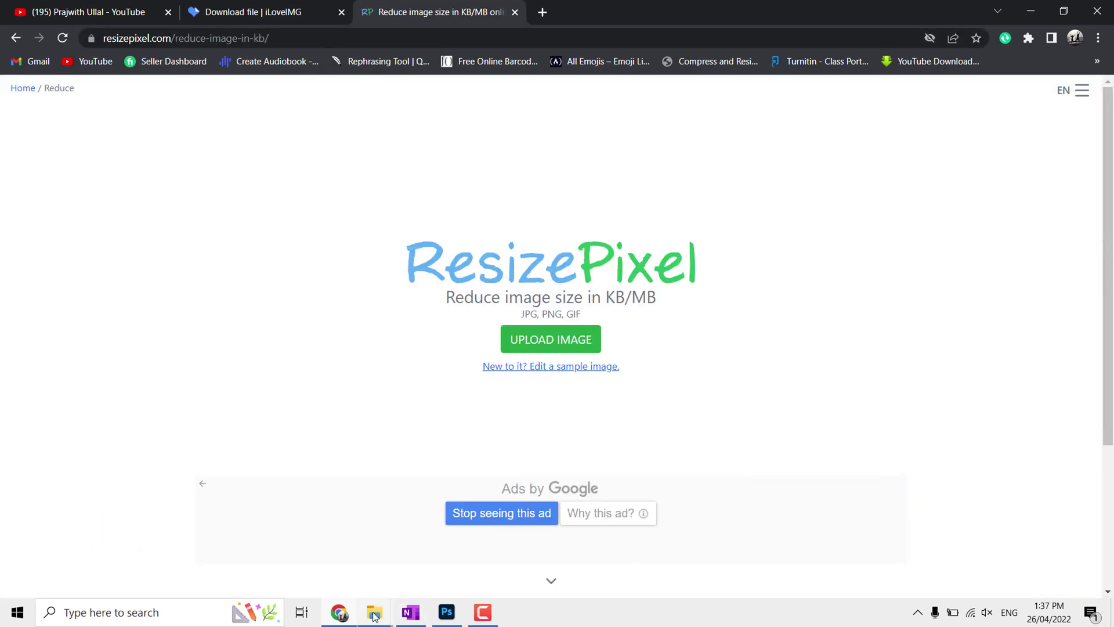
mouse_move(374, 612)
click(437, 566)
drag(328, 125, 580, 339)
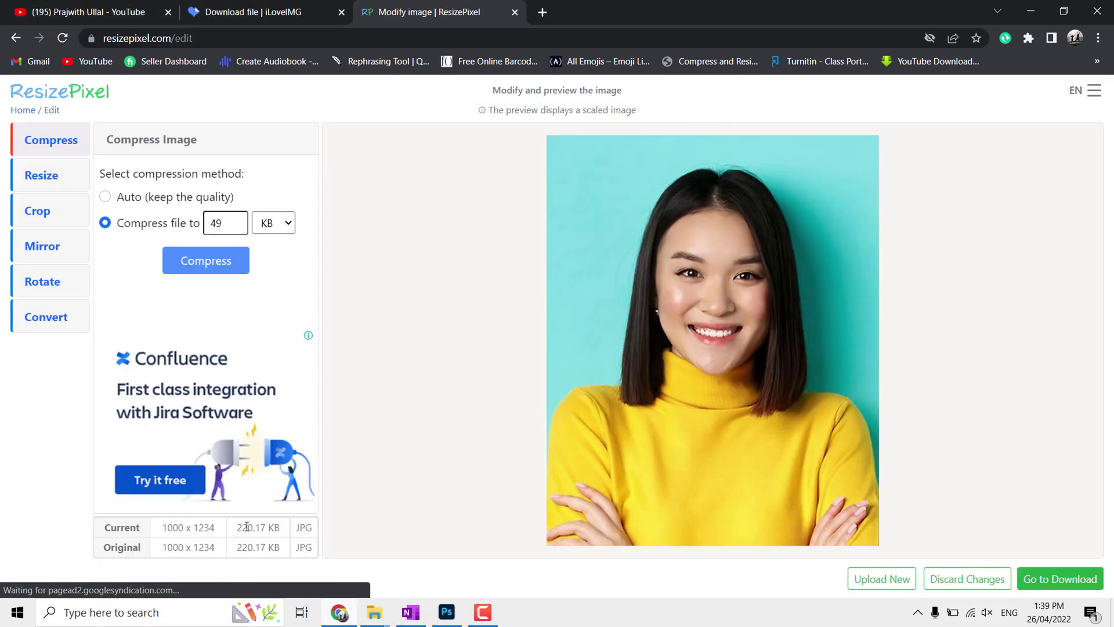
- Resize the photo to 50%, giving 500 × 617 pixels at 77.02 KB
click(42, 179)
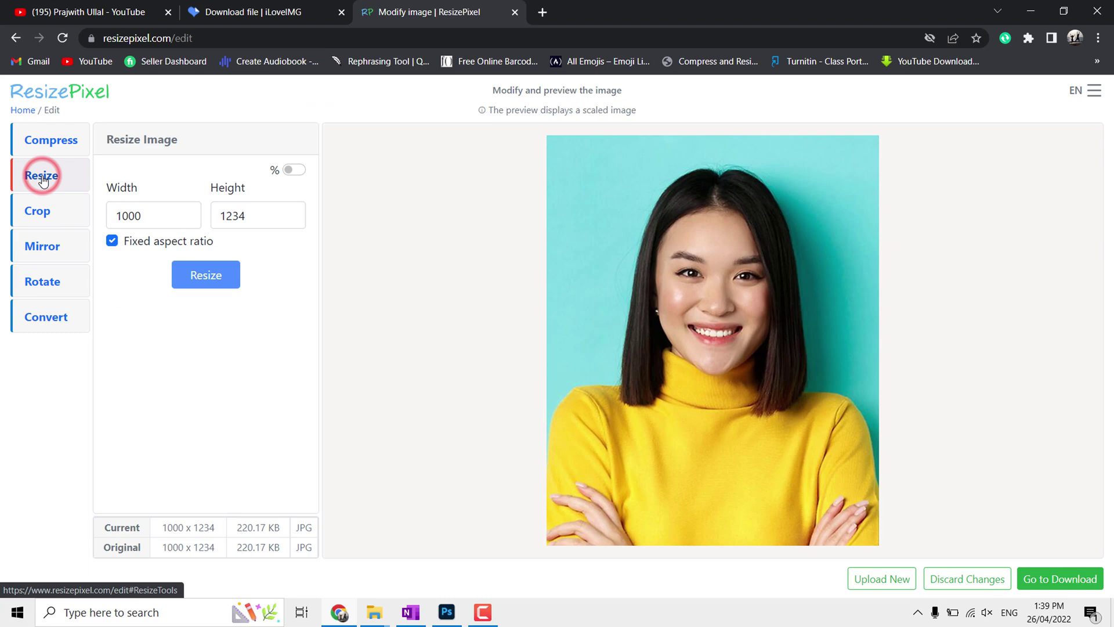
double_click(163, 215)
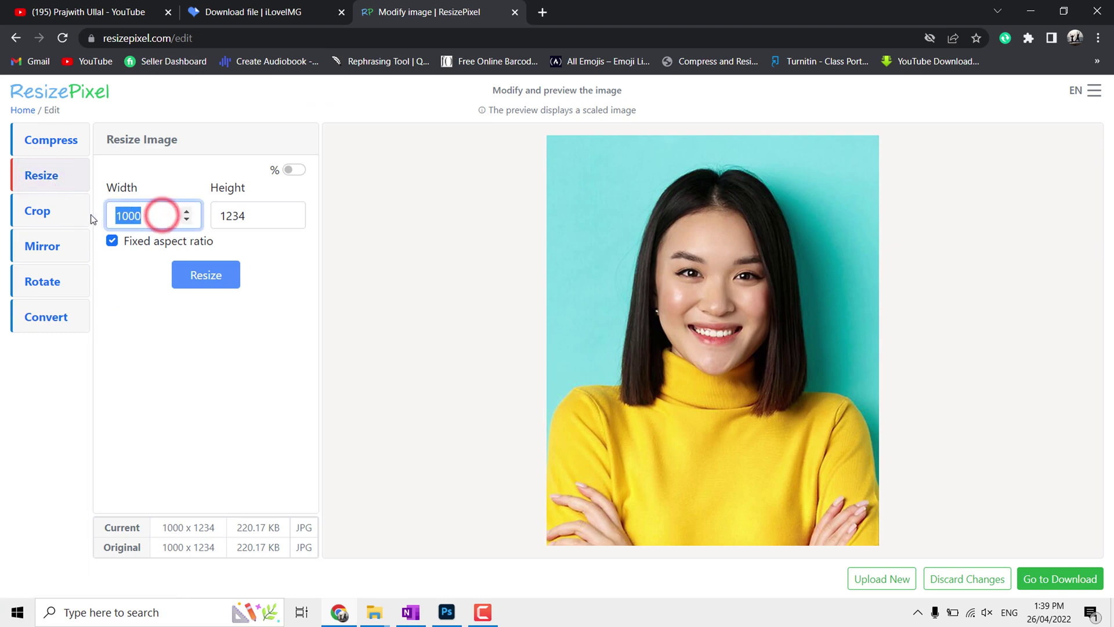
text(500)
click(293, 170)
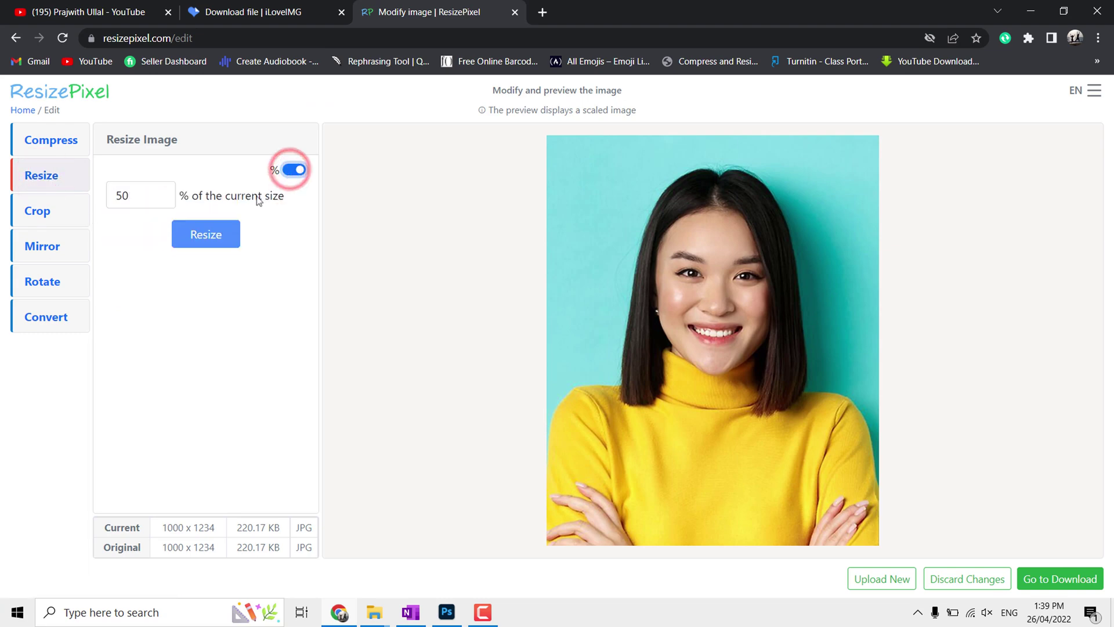
click(207, 242)
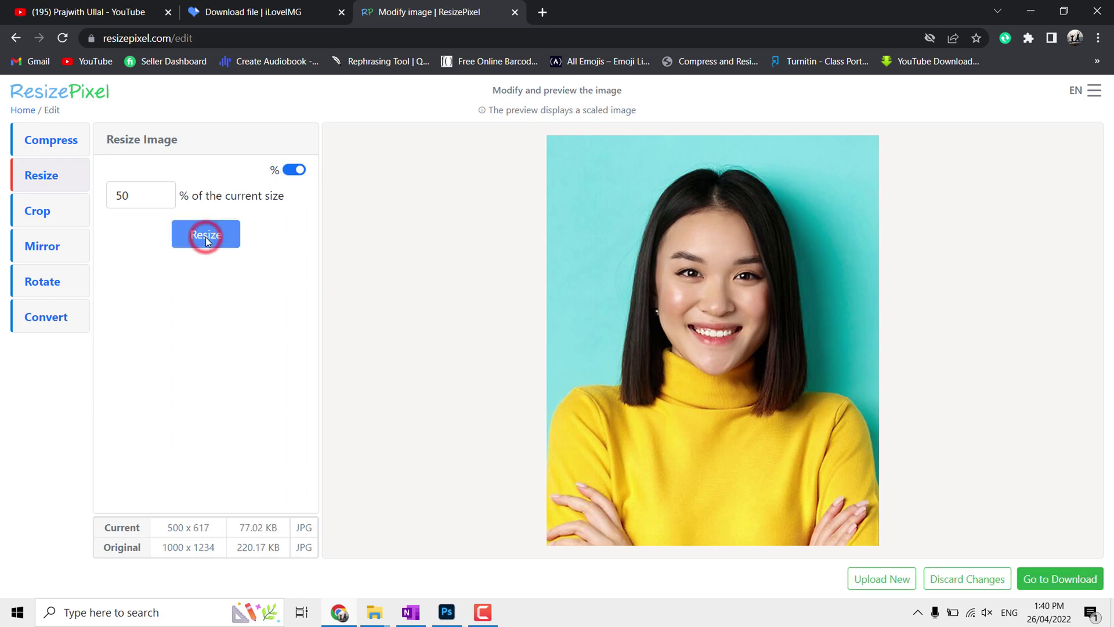
- Compress the 500 × 617 photo using the 'Compress file to 49 KB' target
click(46, 143)
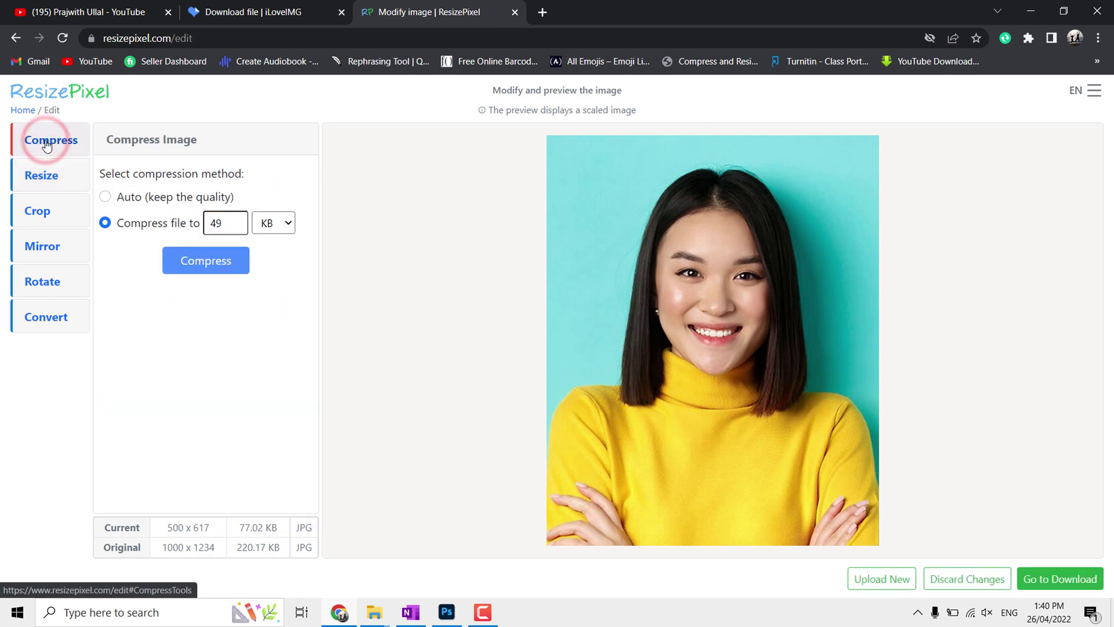
drag(221, 226, 210, 227)
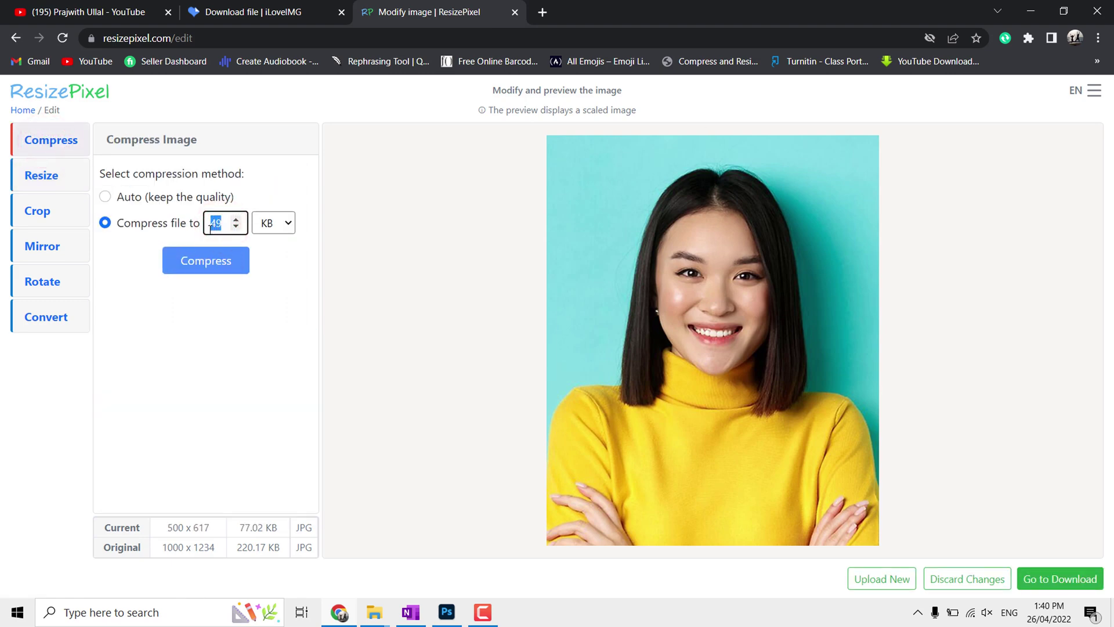
click(216, 268)
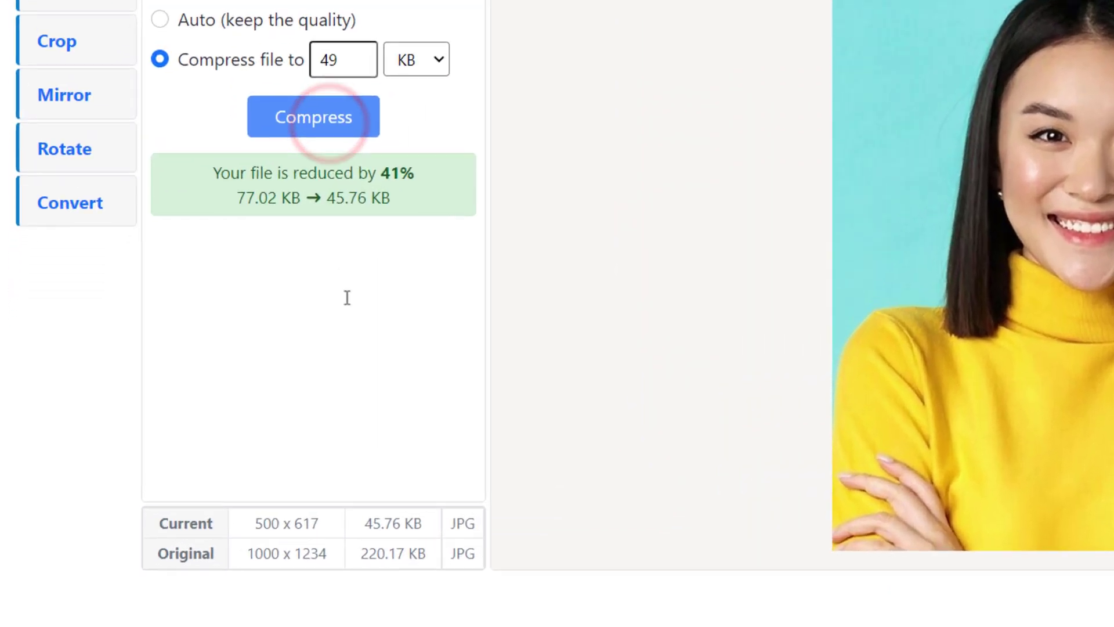
- Check the result: 45.76 KB, down 41% from 77.02 KB
drag(241, 529, 266, 529)
drag(445, 526, 460, 525)
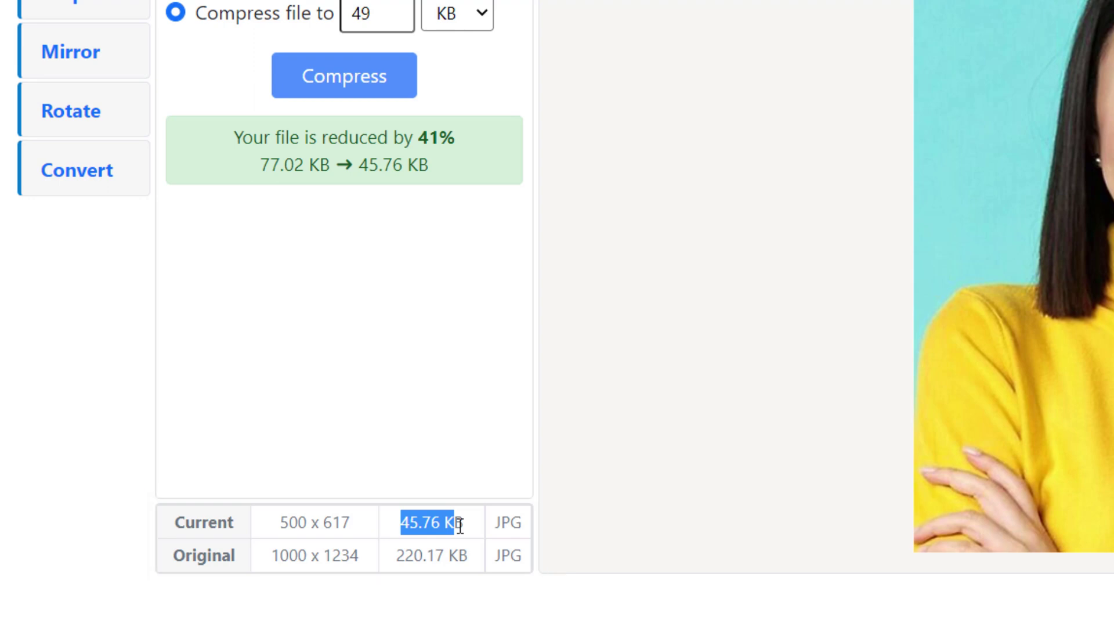
click(345, 312)
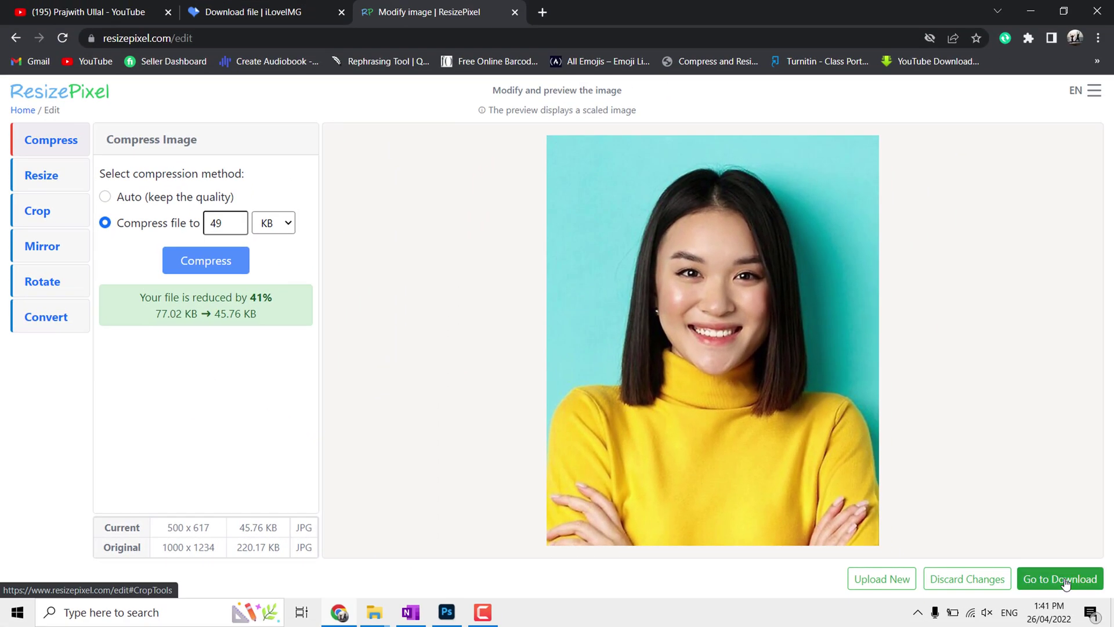
- Download the compressed image, then return to the ResizePixel editor
click(1066, 581)
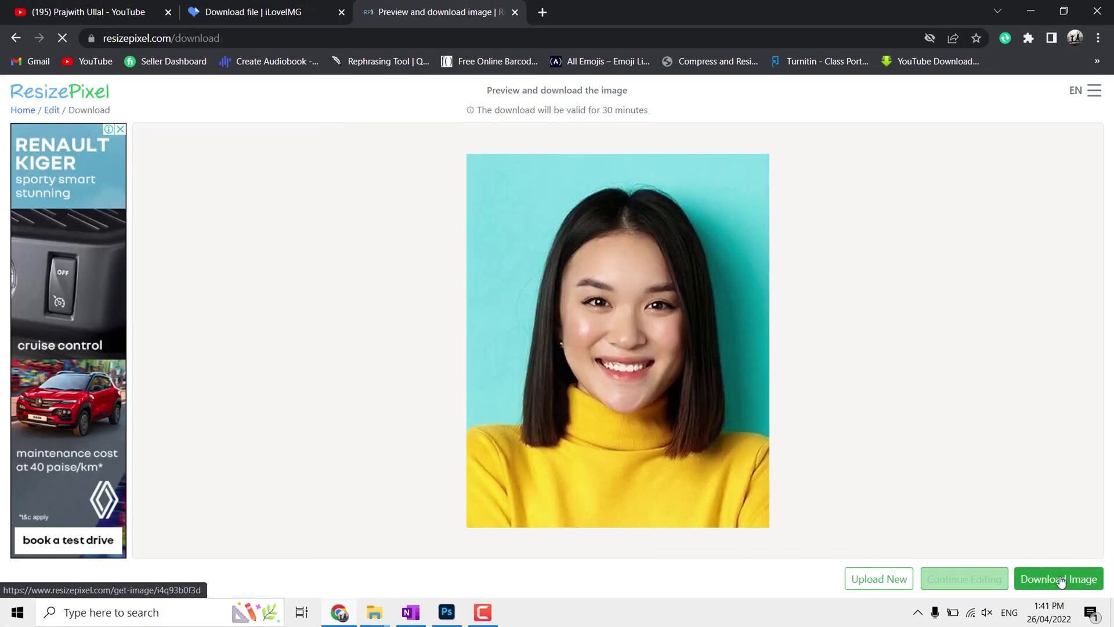
click(1059, 579)
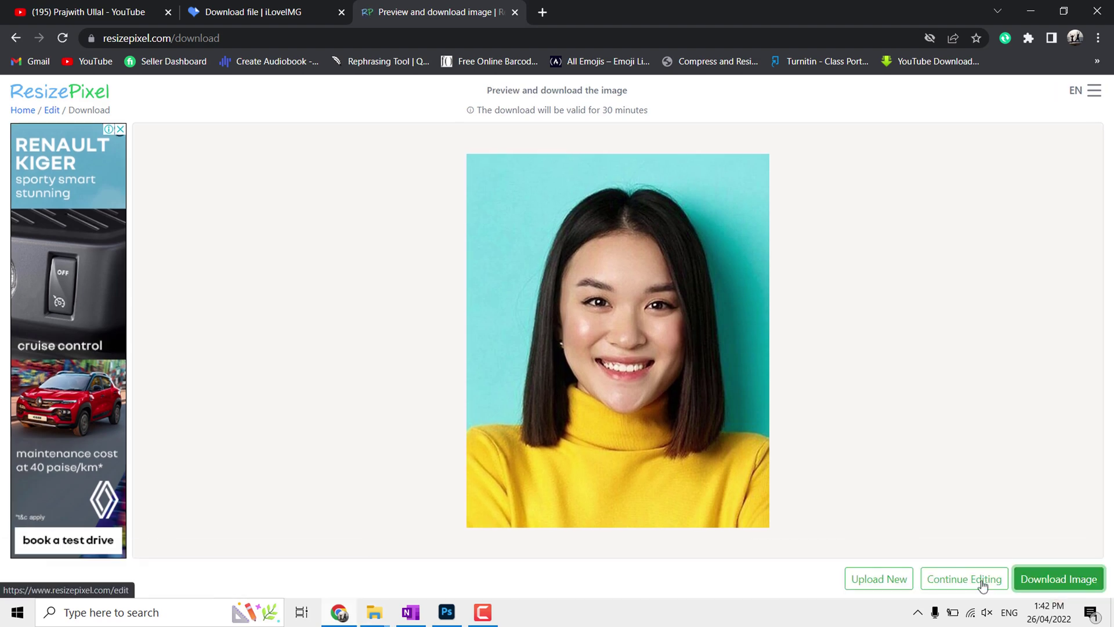
click(961, 583)
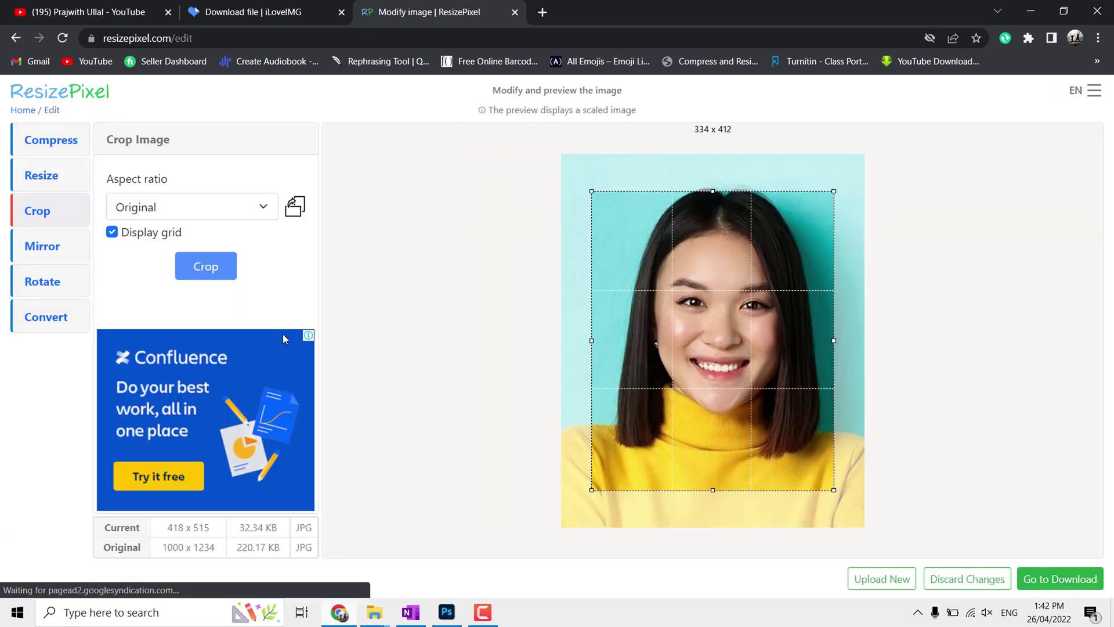
- Browse the Mirror and Rotate options, ending on the format conversion options
click(35, 247)
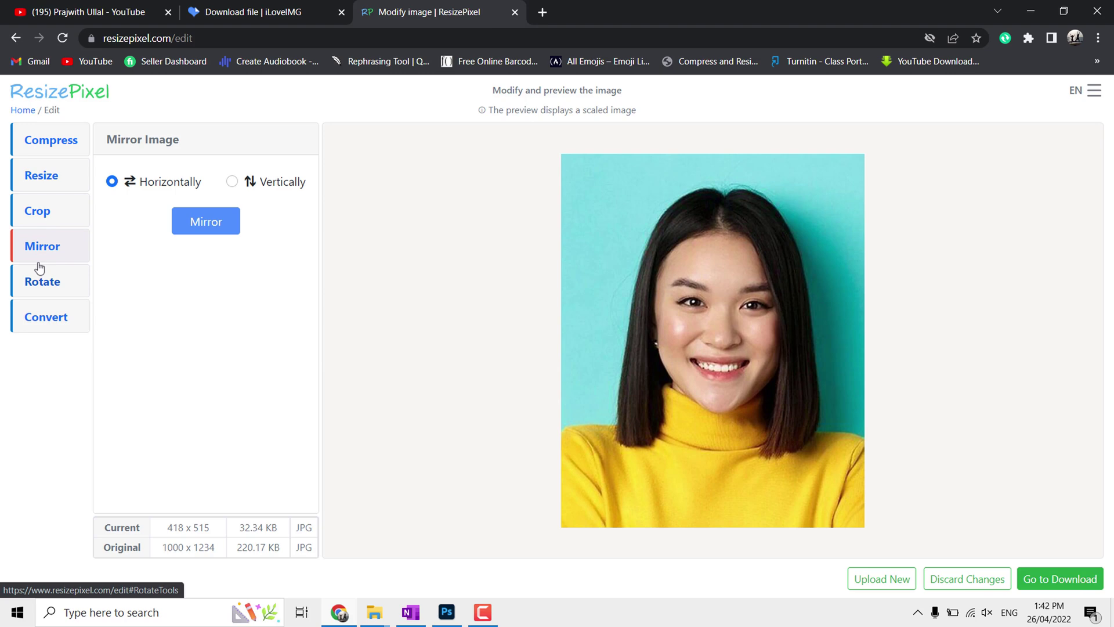
click(44, 289)
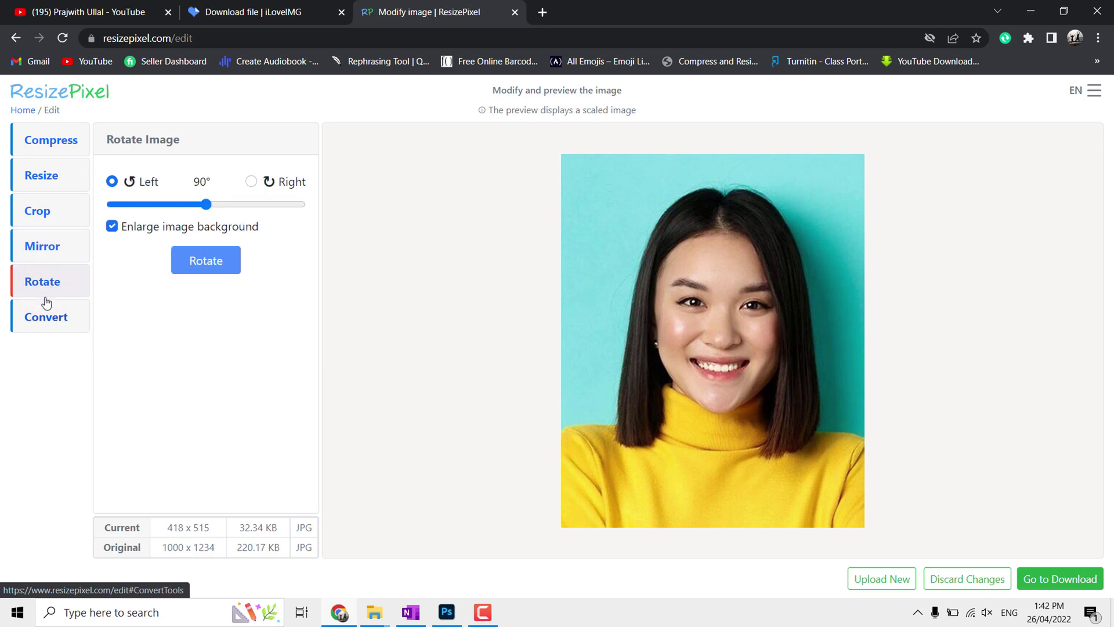
click(48, 322)
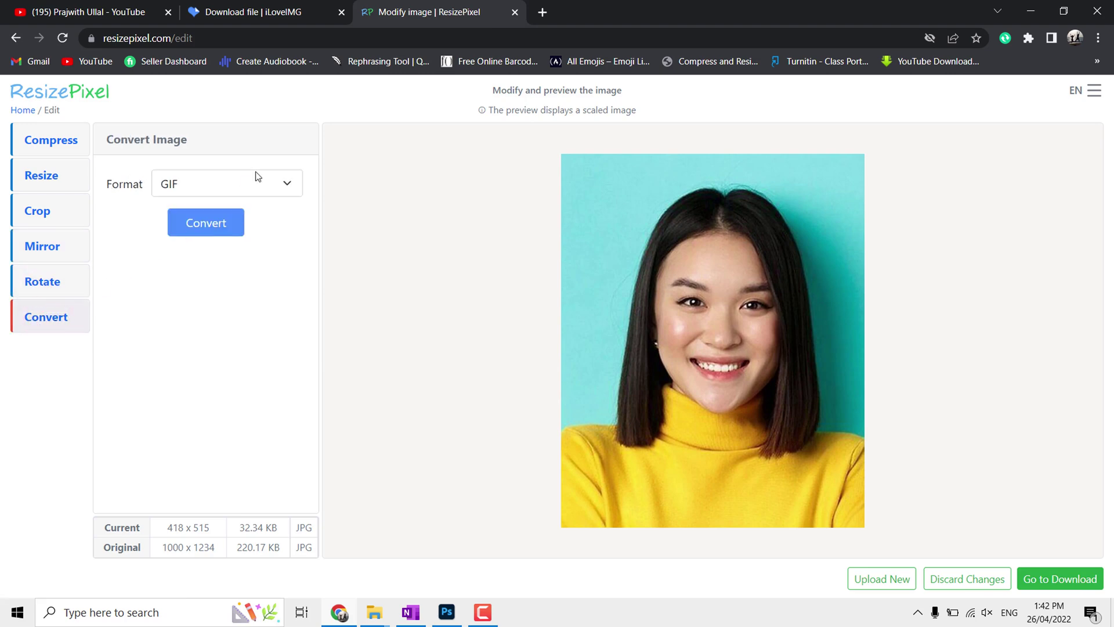